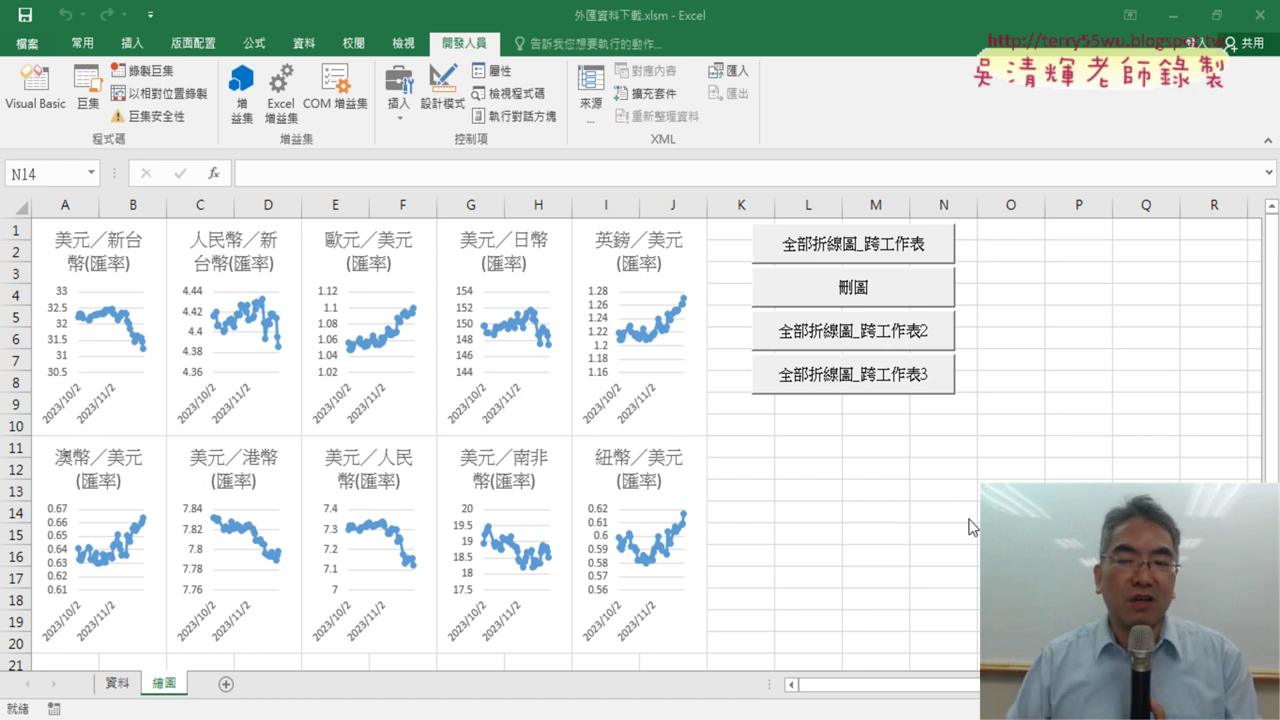
Redraw the charts two per row with 刪圖 and 全部折線圖_跨工作表, then open that macro's code via 指定巨集 > 編輯
left_click(885, 294)
left_click(877, 251)
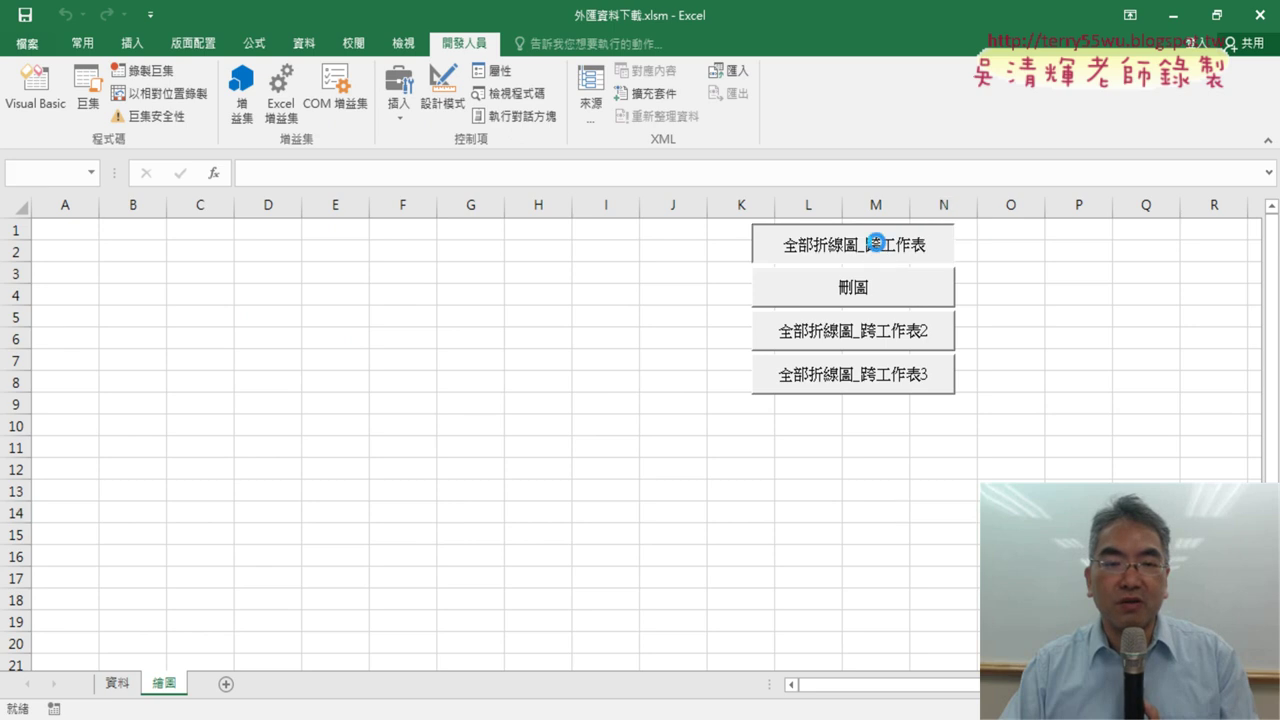
right_click(790, 250)
left_click(853, 403)
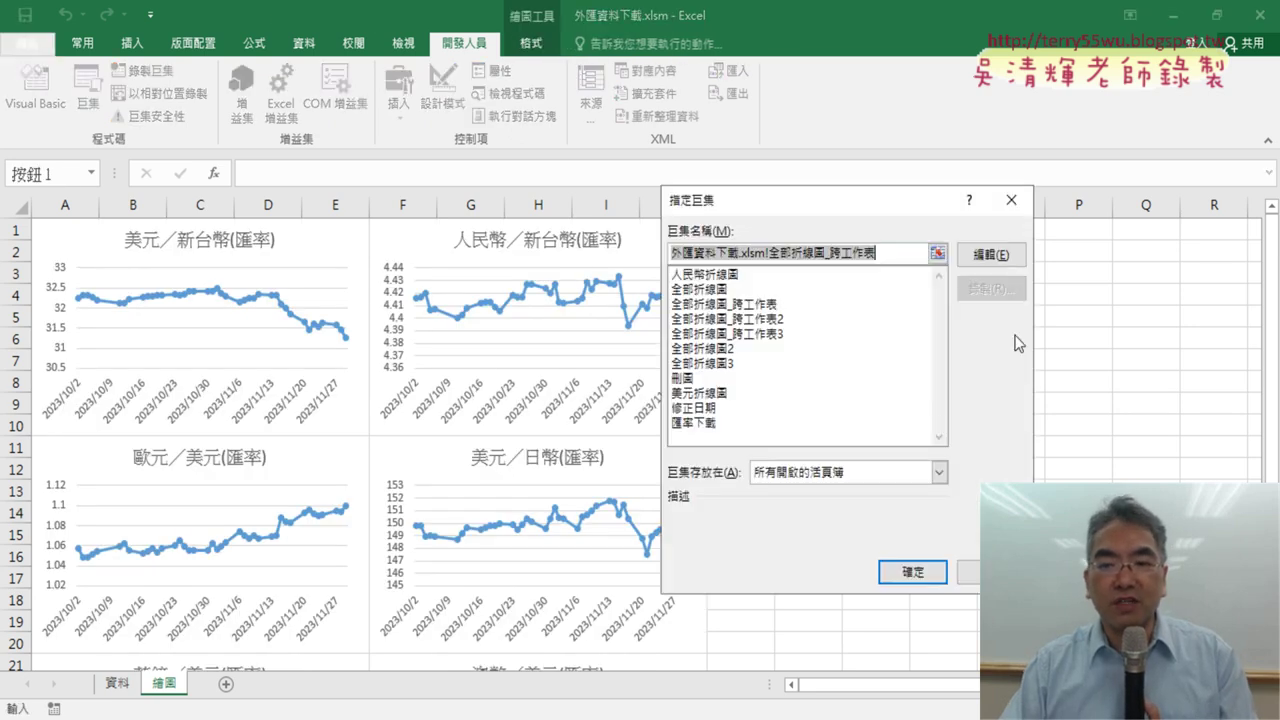
left_click(990, 254)
left_click_drag(608, 239, 701, 240)
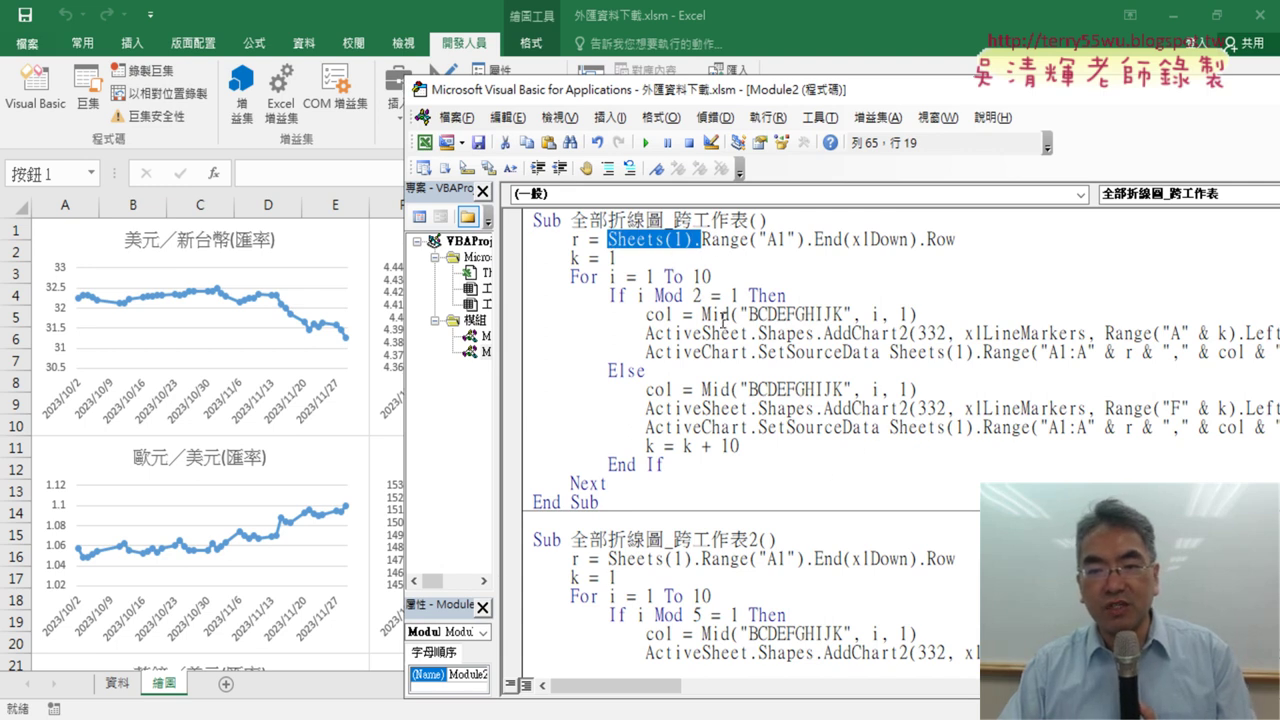
left_click_drag(889, 428, 975, 430)
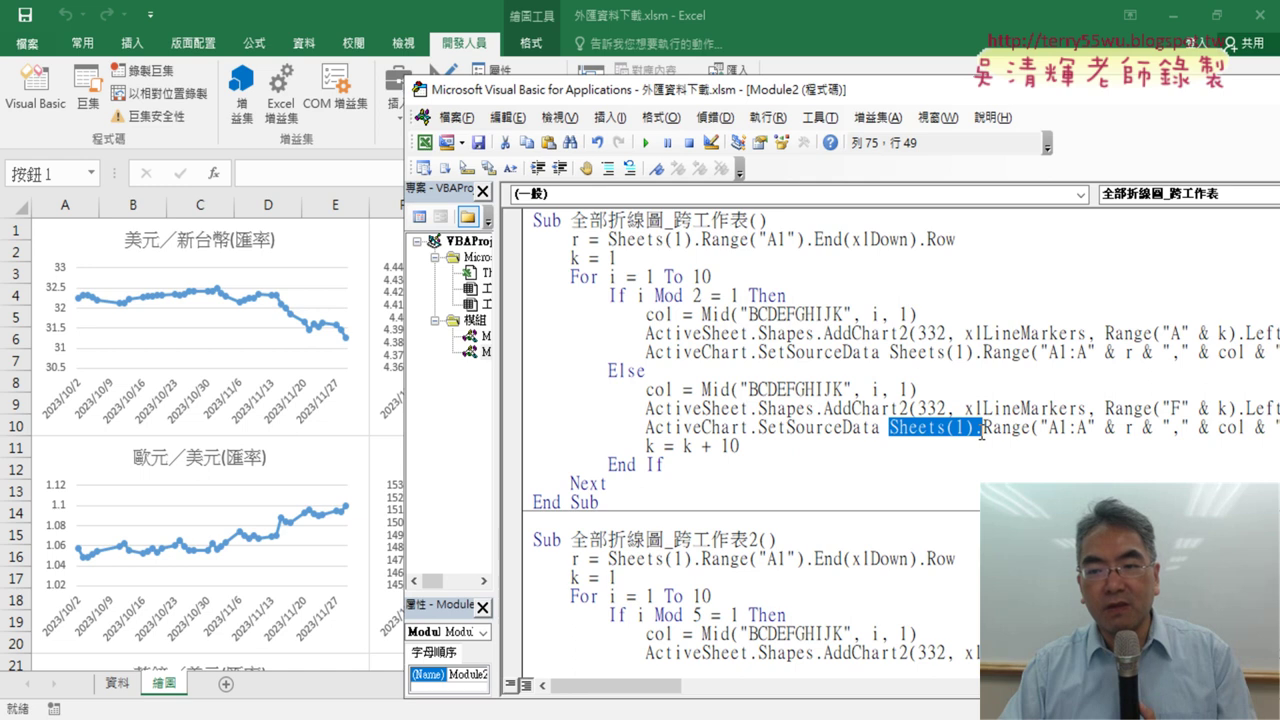
left_click_drag(889, 352, 984, 358)
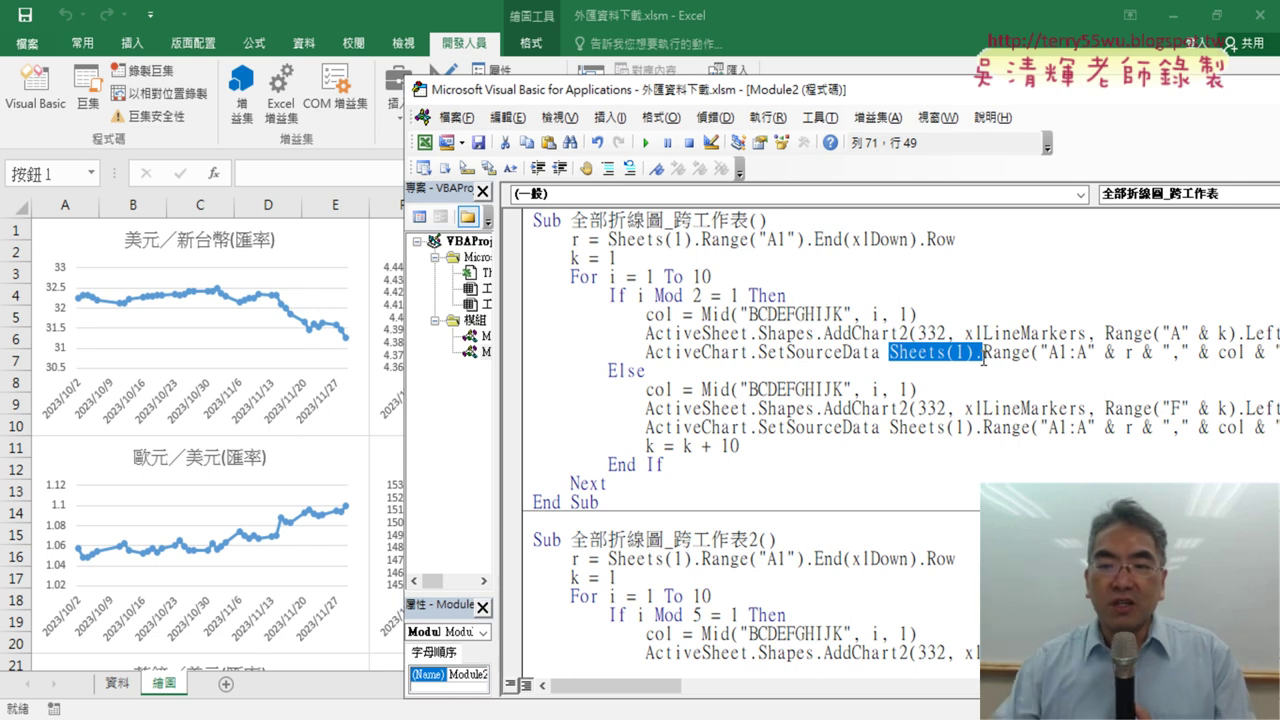
mouse_move(932, 95)
left_mouse_down()
mouse_move(500, 80)
mouse_move(897, 64)
left_mouse_up()
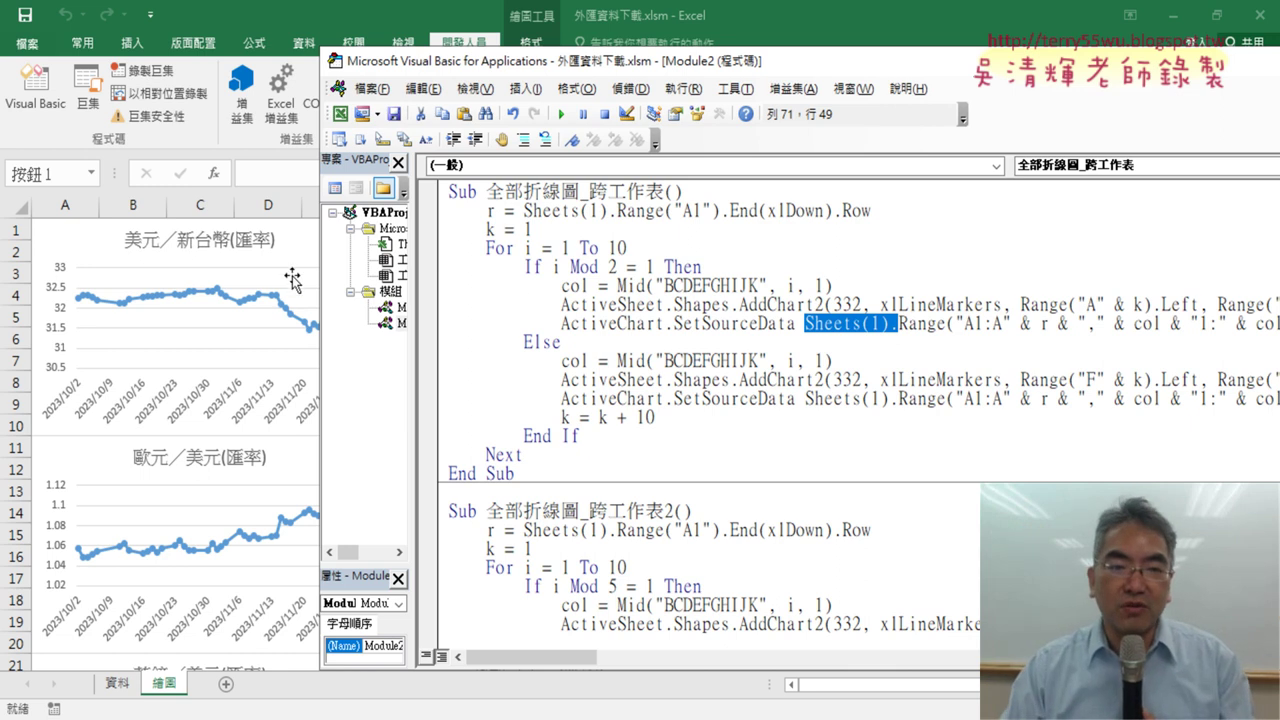
Replace the two-column charts with ten smaller charts five across, using 刪圖 then 全部折線圖_跨工作表2
left_click(230, 366)
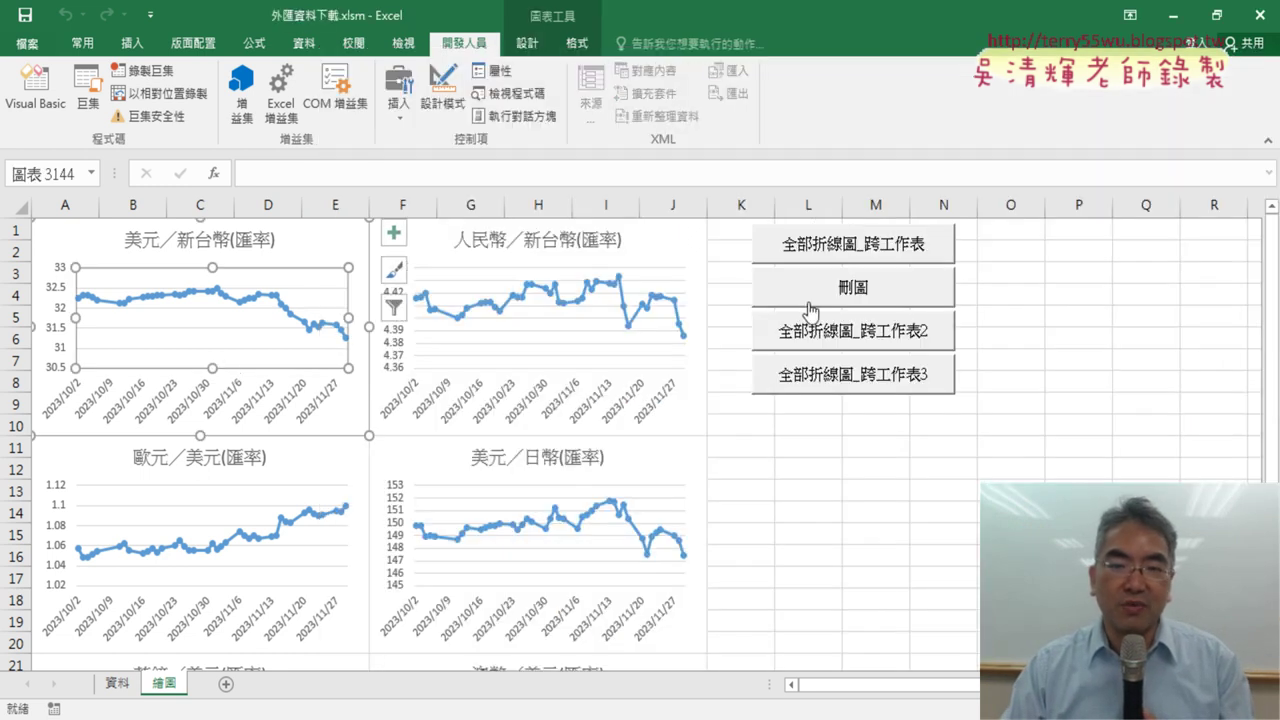
left_click(818, 287)
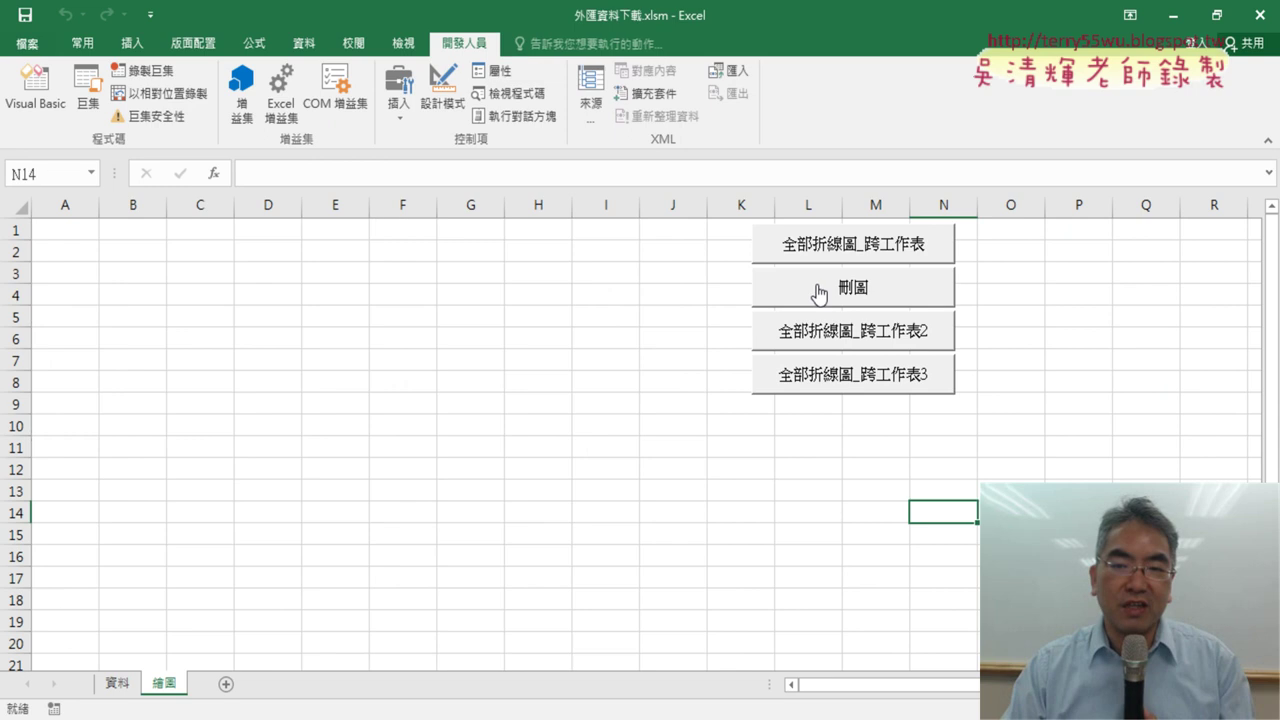
left_click(848, 340)
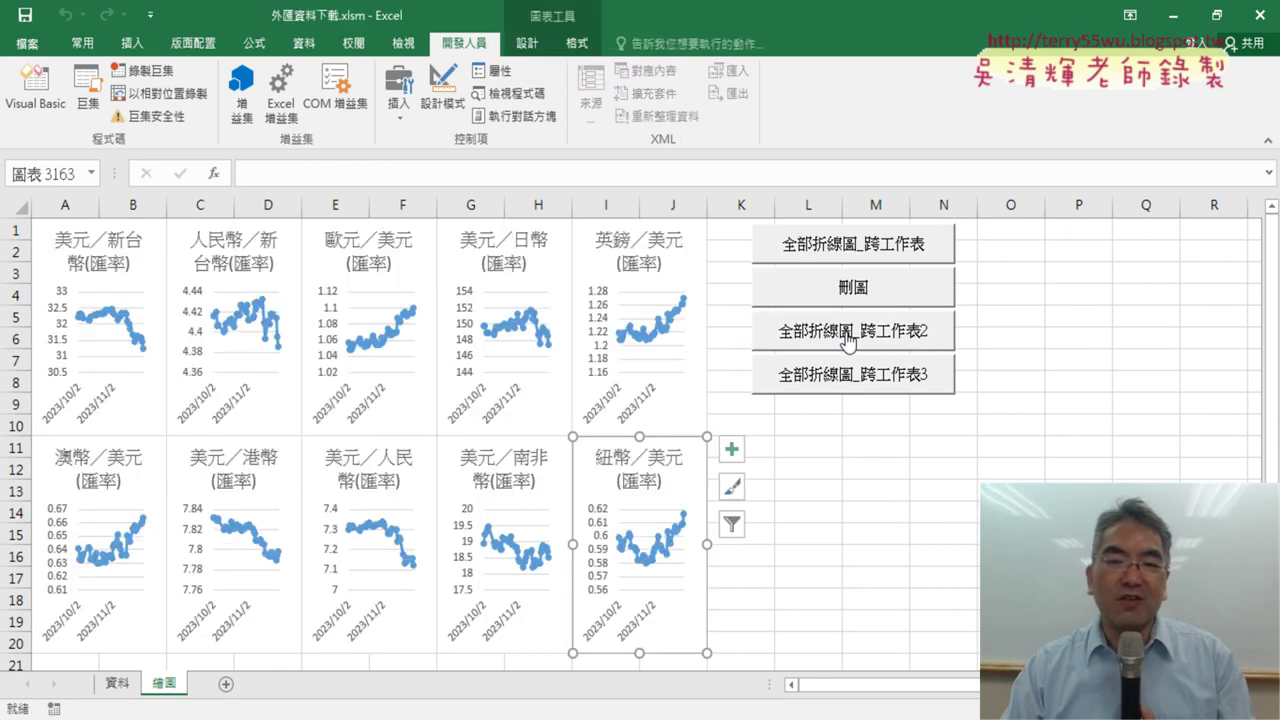
left_click(886, 483)
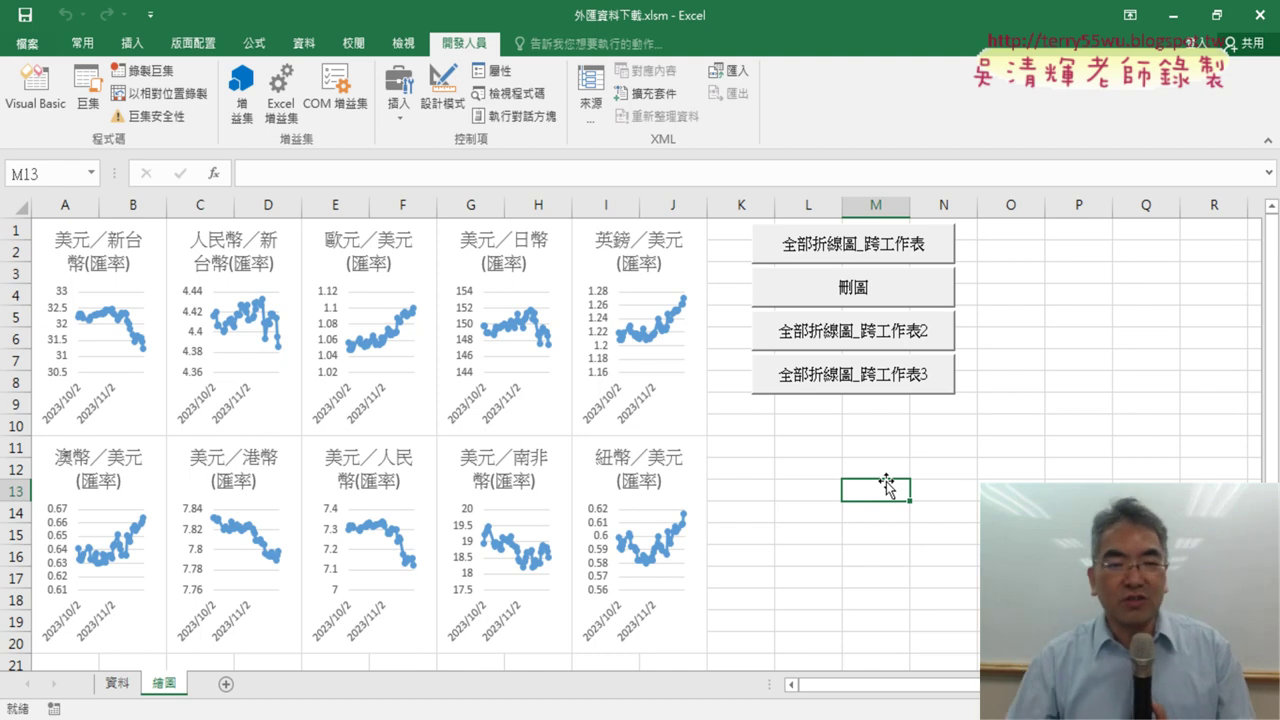
Open the Visual Basic editor and select the whole 全部折線圖_跨工作表 macro in Module2
left_click(29, 103)
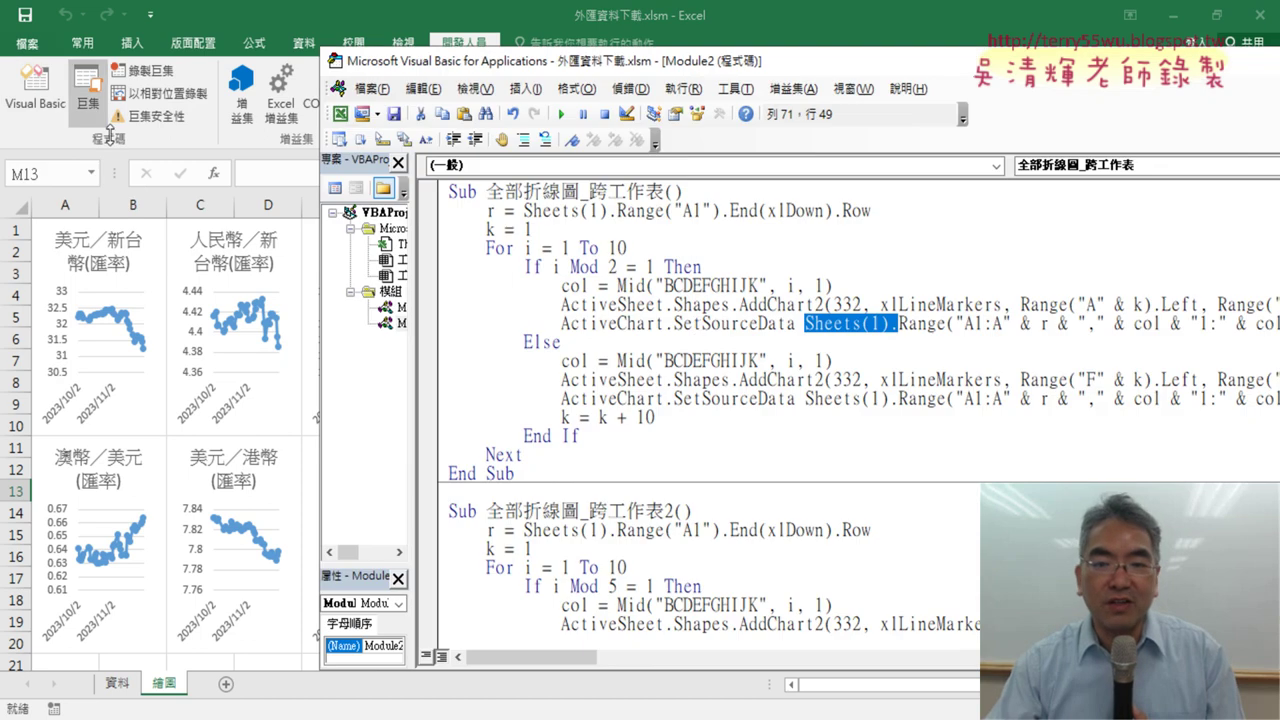
left_click_drag(440, 196, 455, 482)
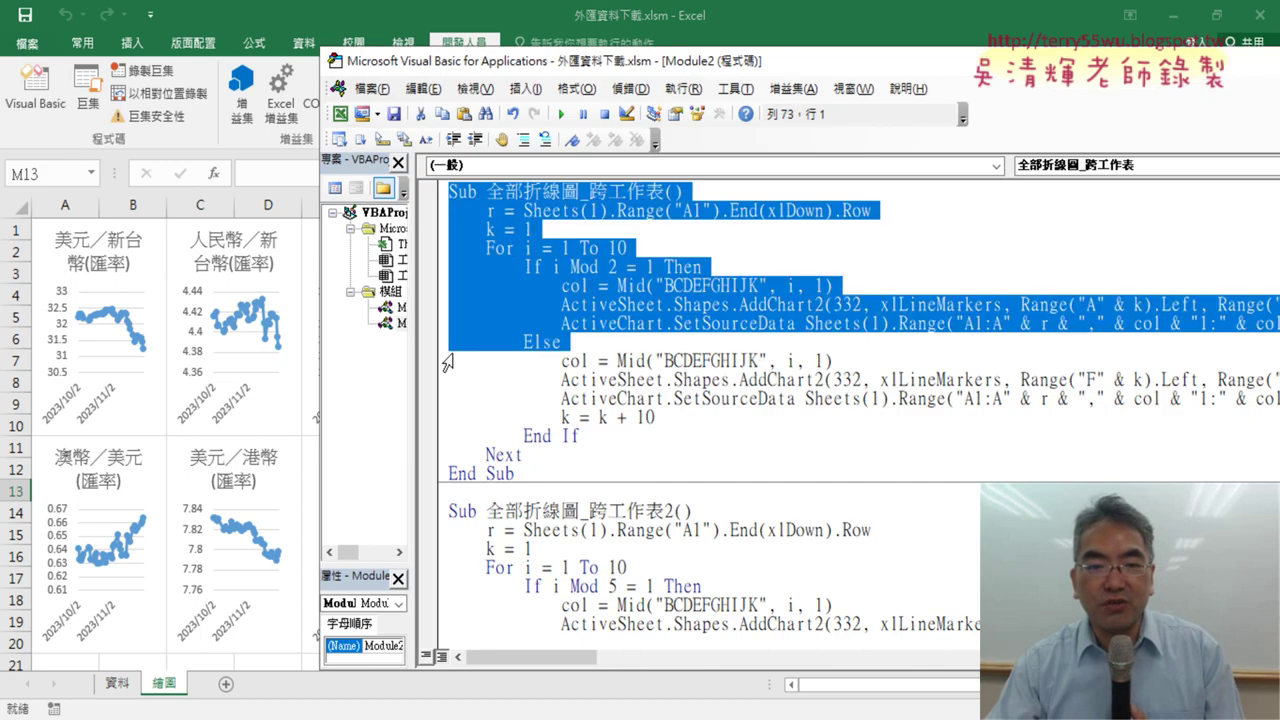
scroll(605, 518, "down", 2)
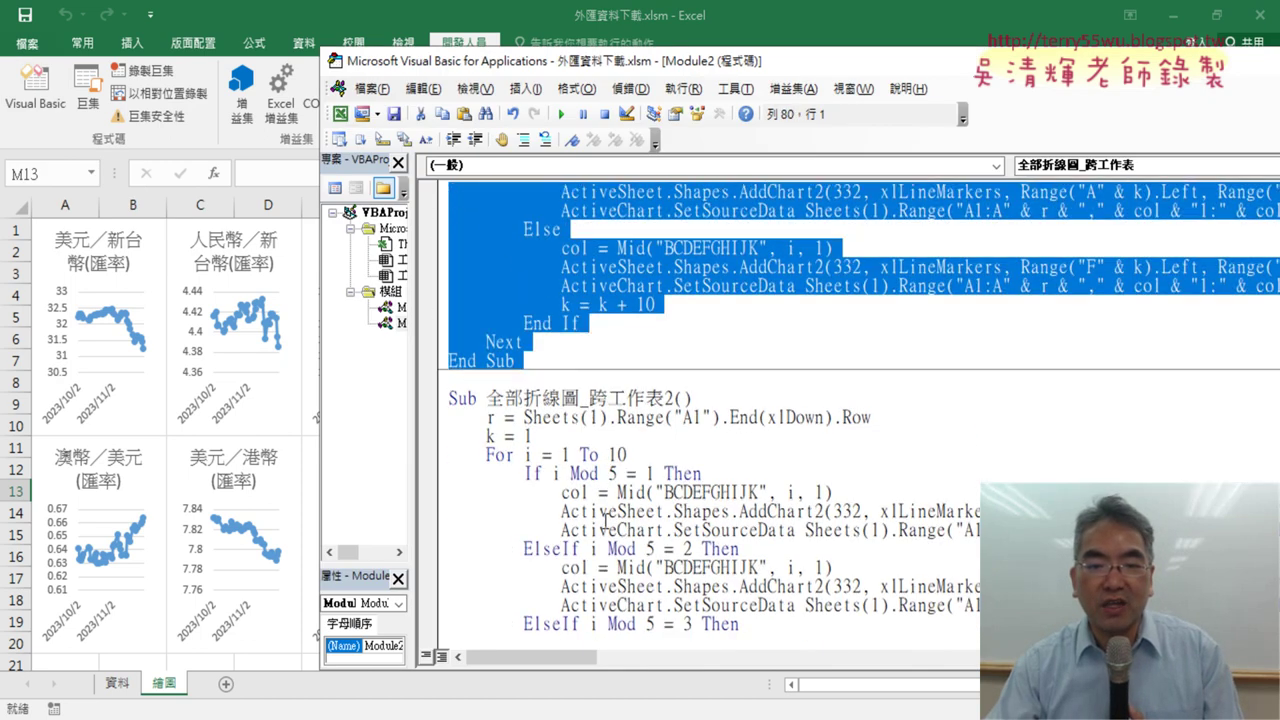
scroll(605, 519, "down", 1)
scroll(651, 436, "up", 2)
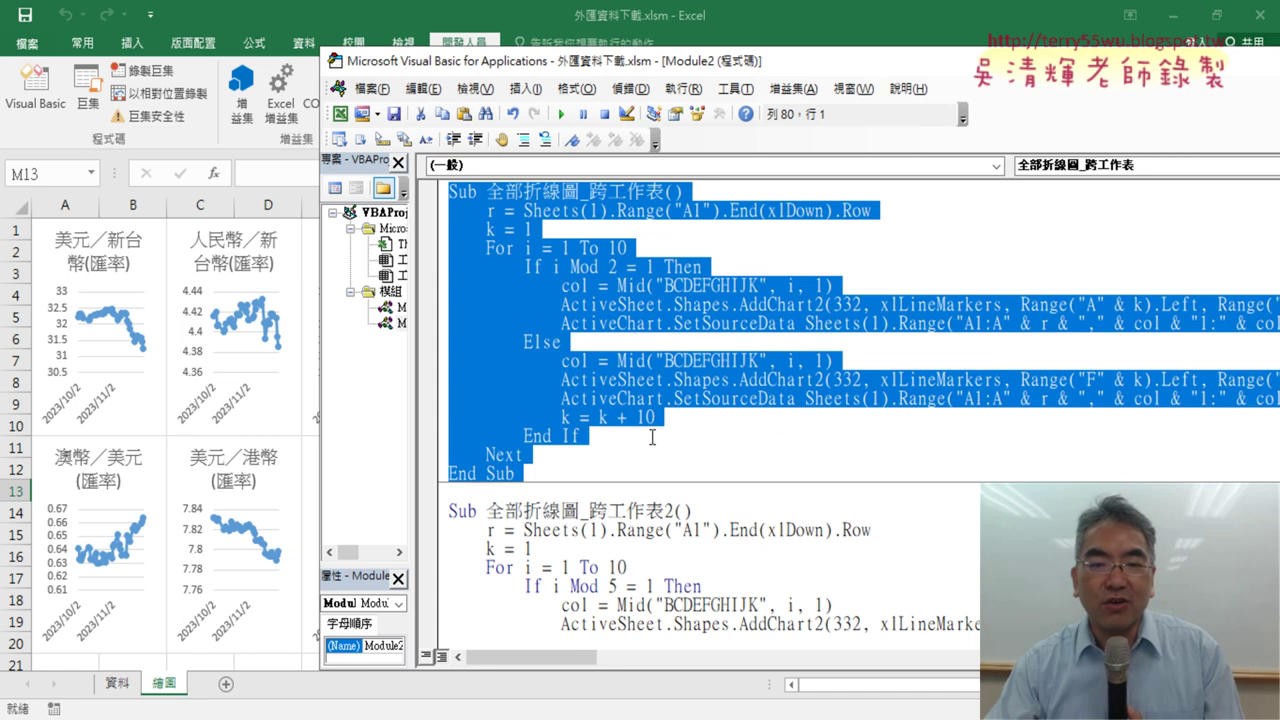
scroll(651, 436, "up", 1)
Highlight the macro's If i Mod 2 = 1 branch lines
left_click(640, 323)
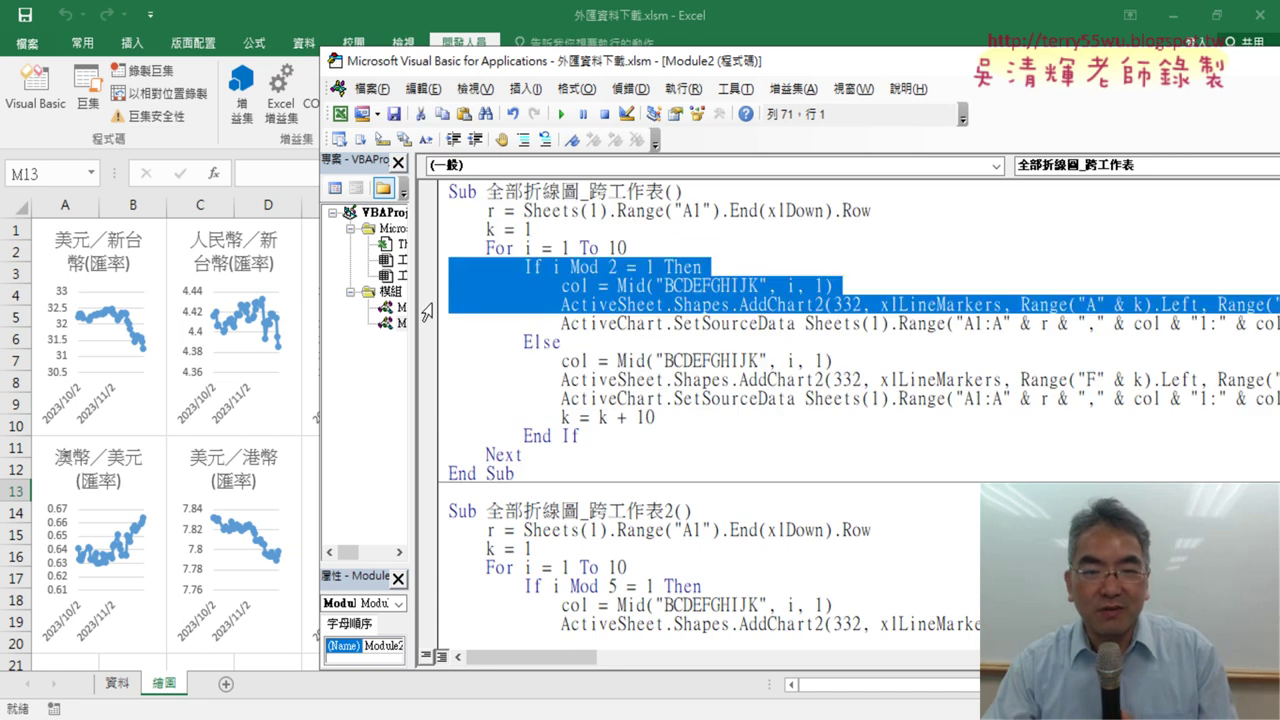
left_click_drag(432, 272, 423, 335)
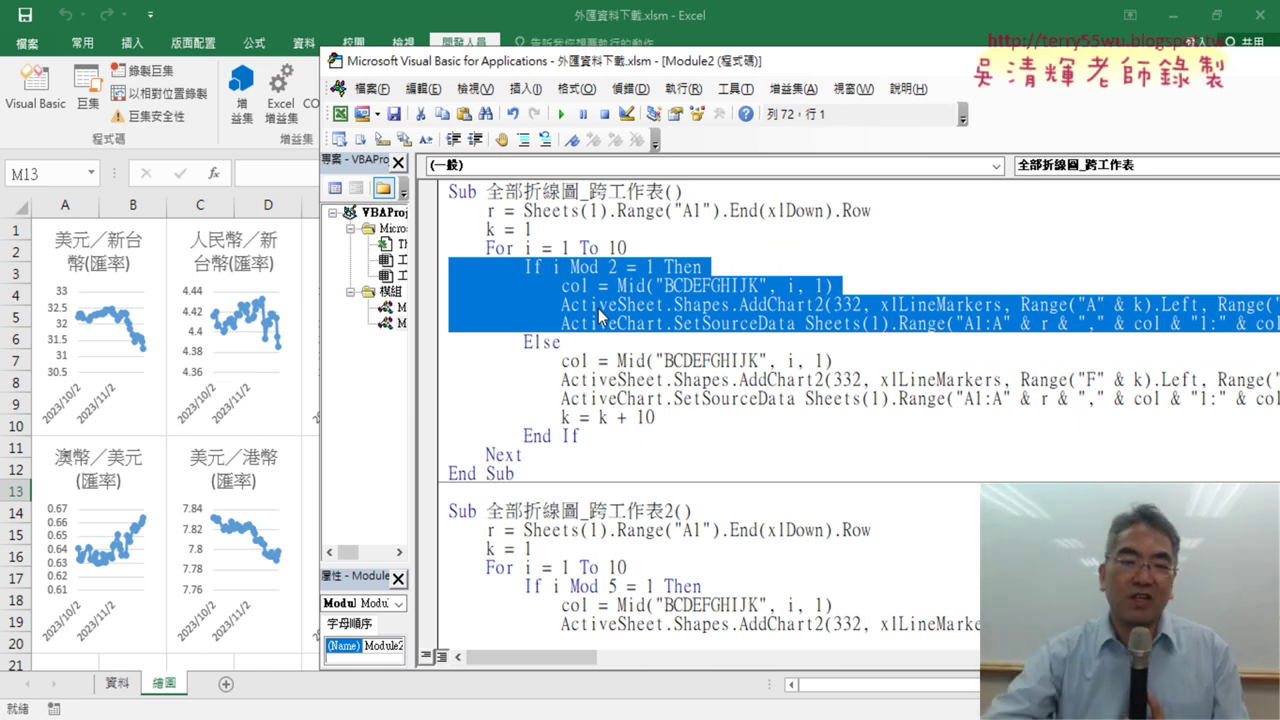
scroll(600, 316, "down", 4)
scroll(598, 310, "down", 1)
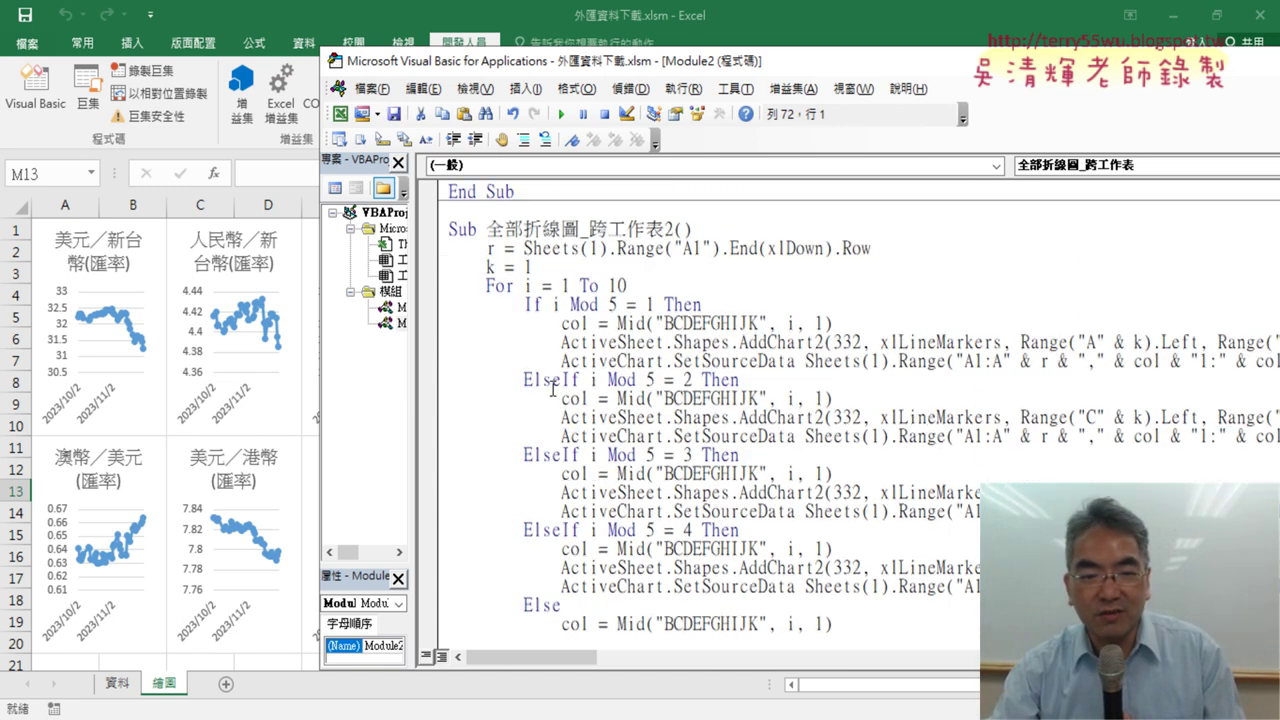
left_click_drag(438, 390, 418, 593)
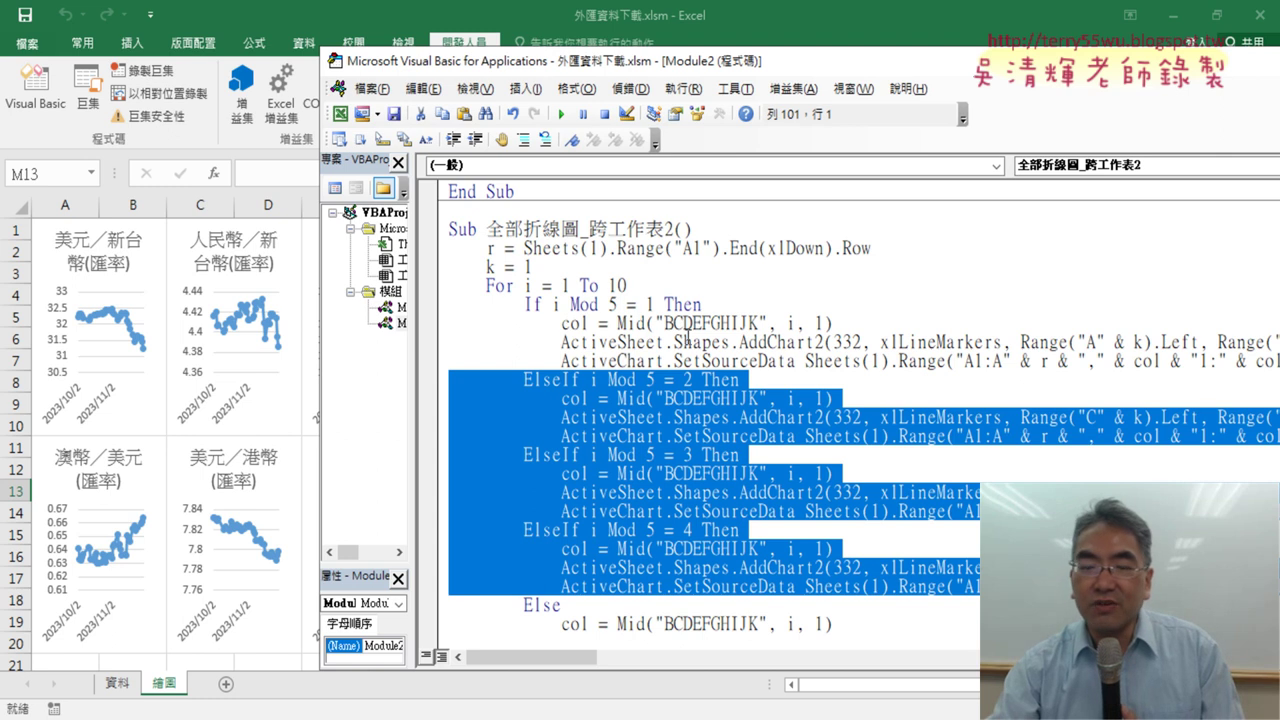
left_click(657, 305)
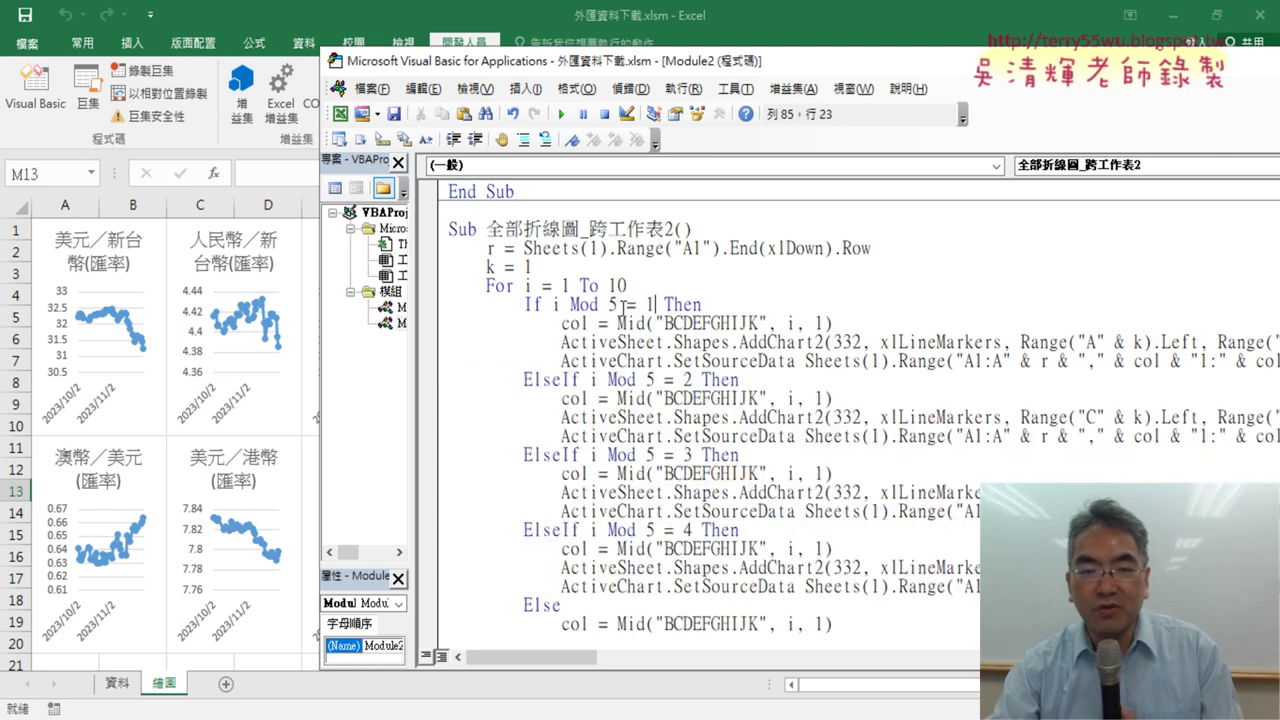
left_click_drag(612, 308, 647, 308)
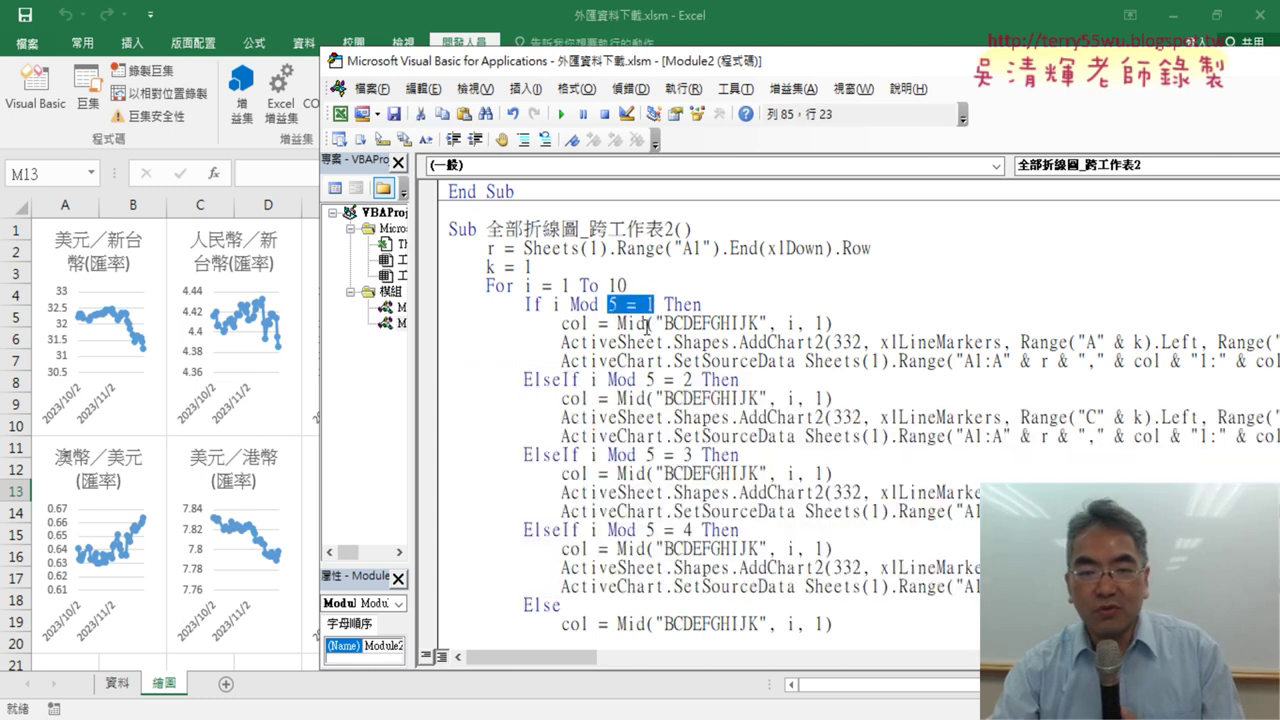
left_click_drag(645, 380, 692, 380)
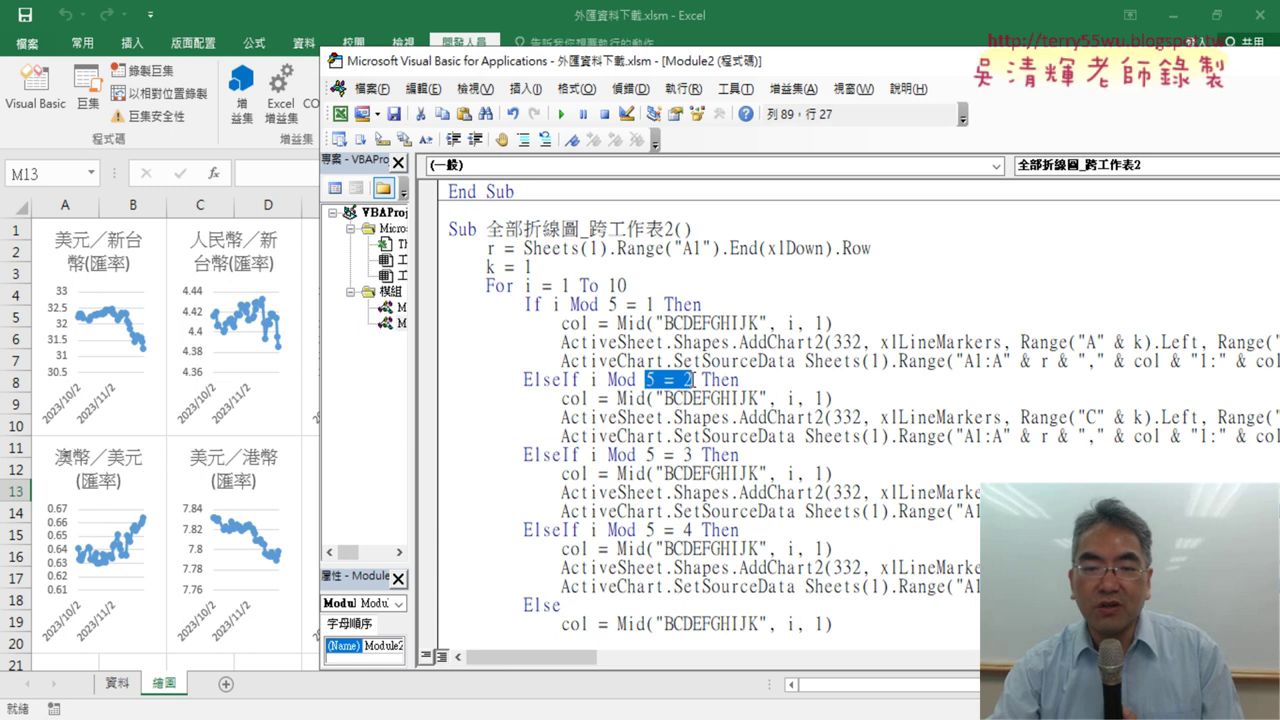
left_click_drag(646, 530, 700, 530)
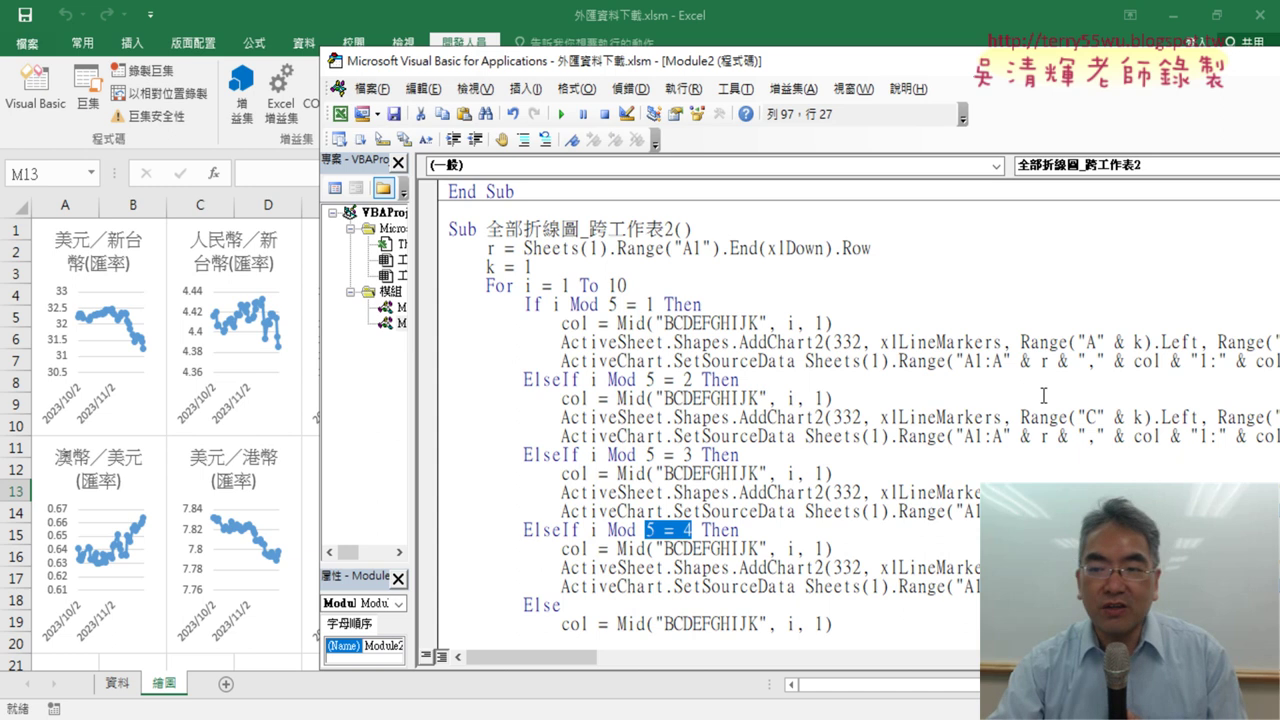
double_click(1093, 343)
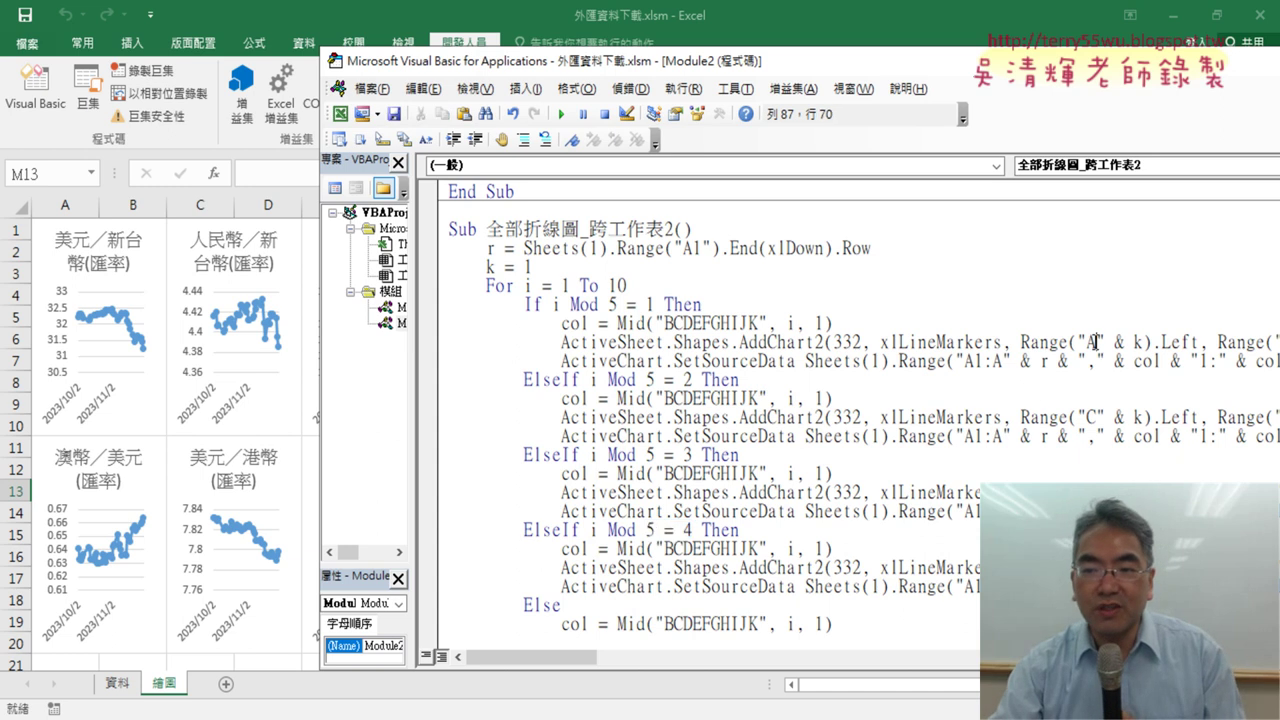
double_click(1090, 418)
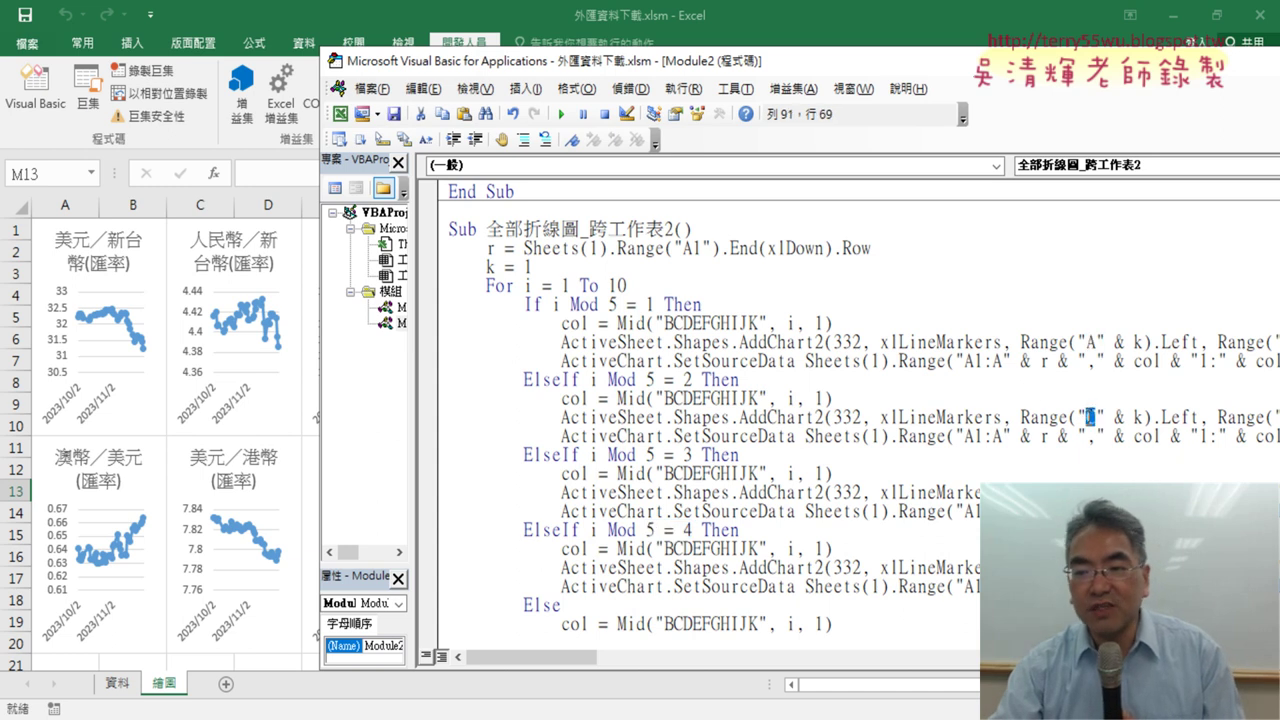
double_click(1097, 567)
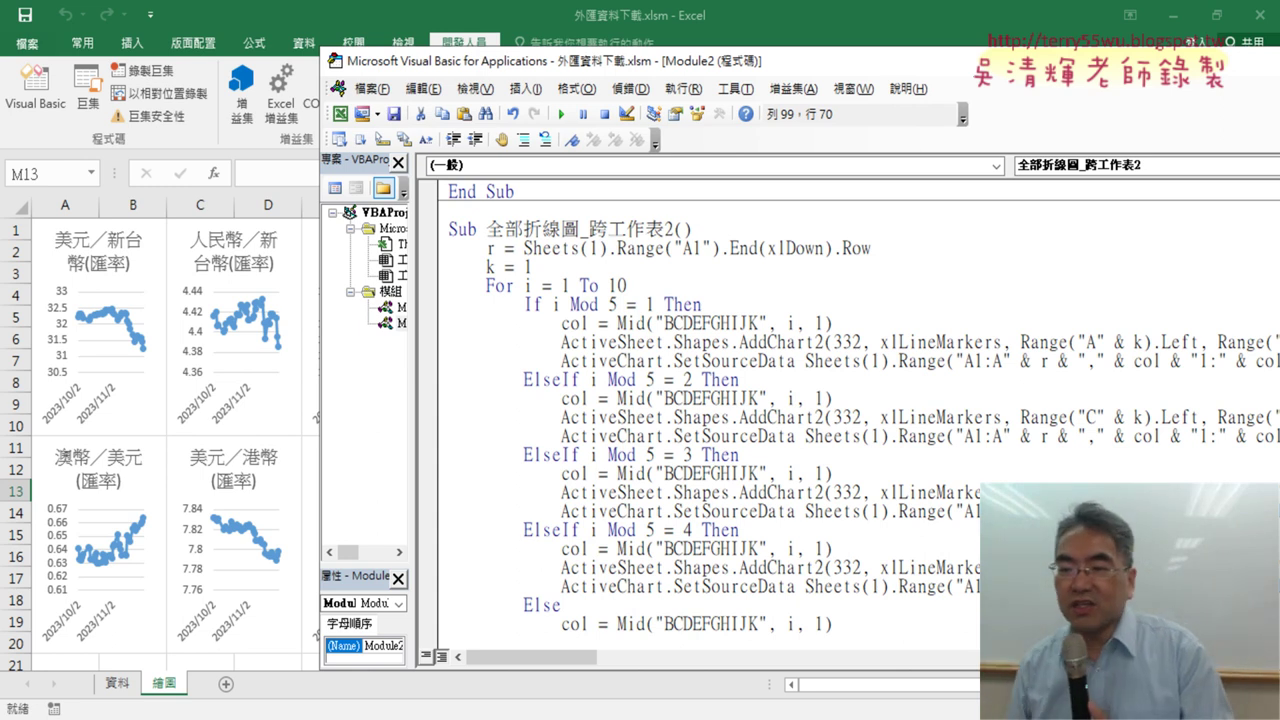
left_click_drag(559, 657, 614, 665)
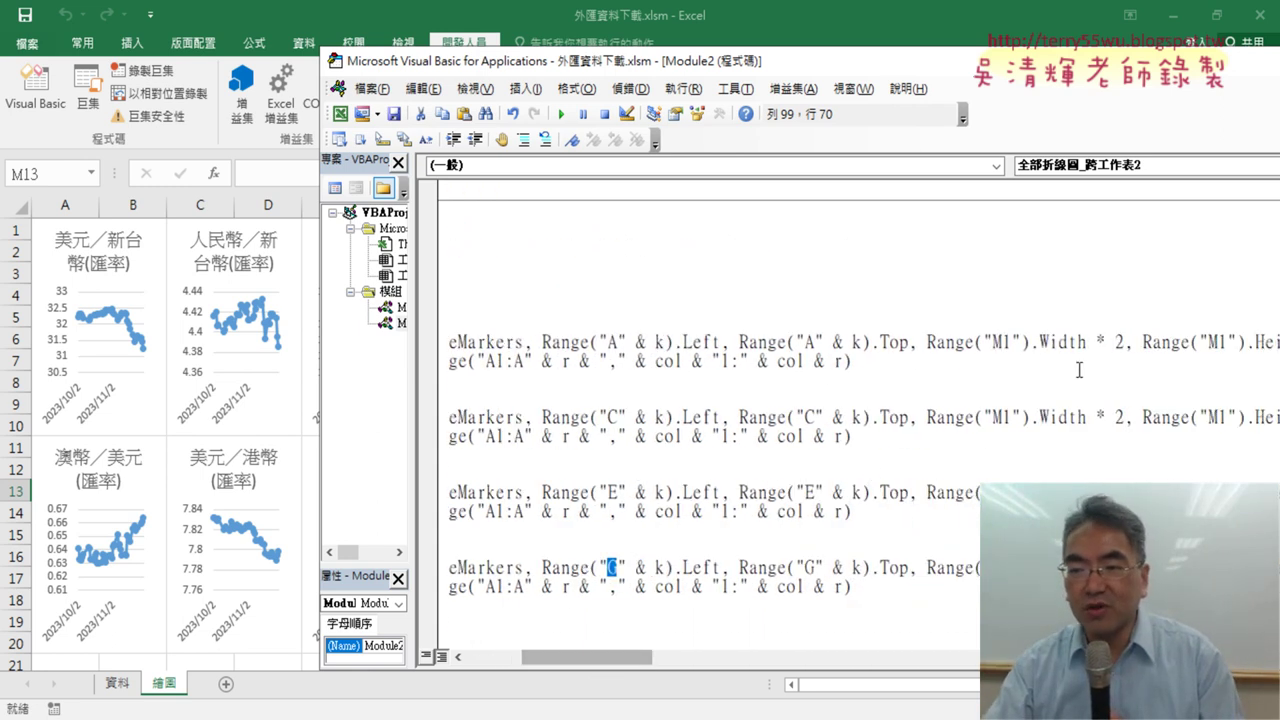
left_click_drag(1096, 342, 1116, 348)
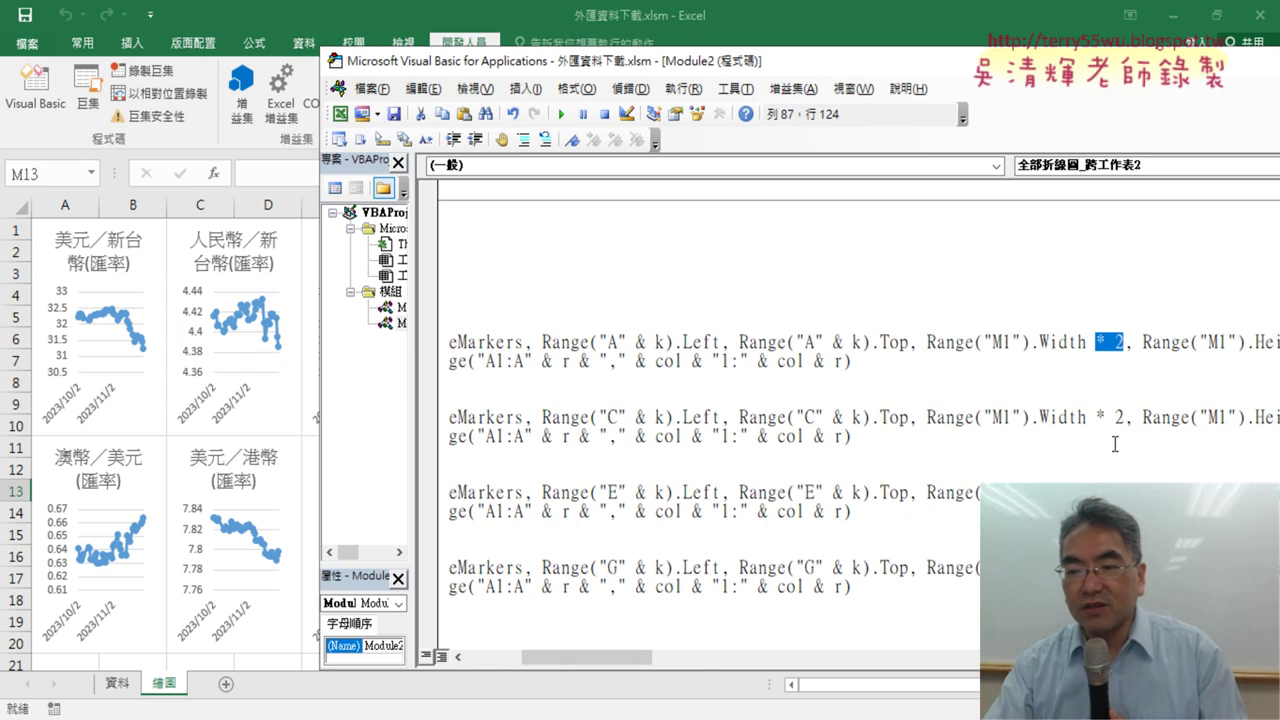
left_click_drag(620, 660, 564, 660)
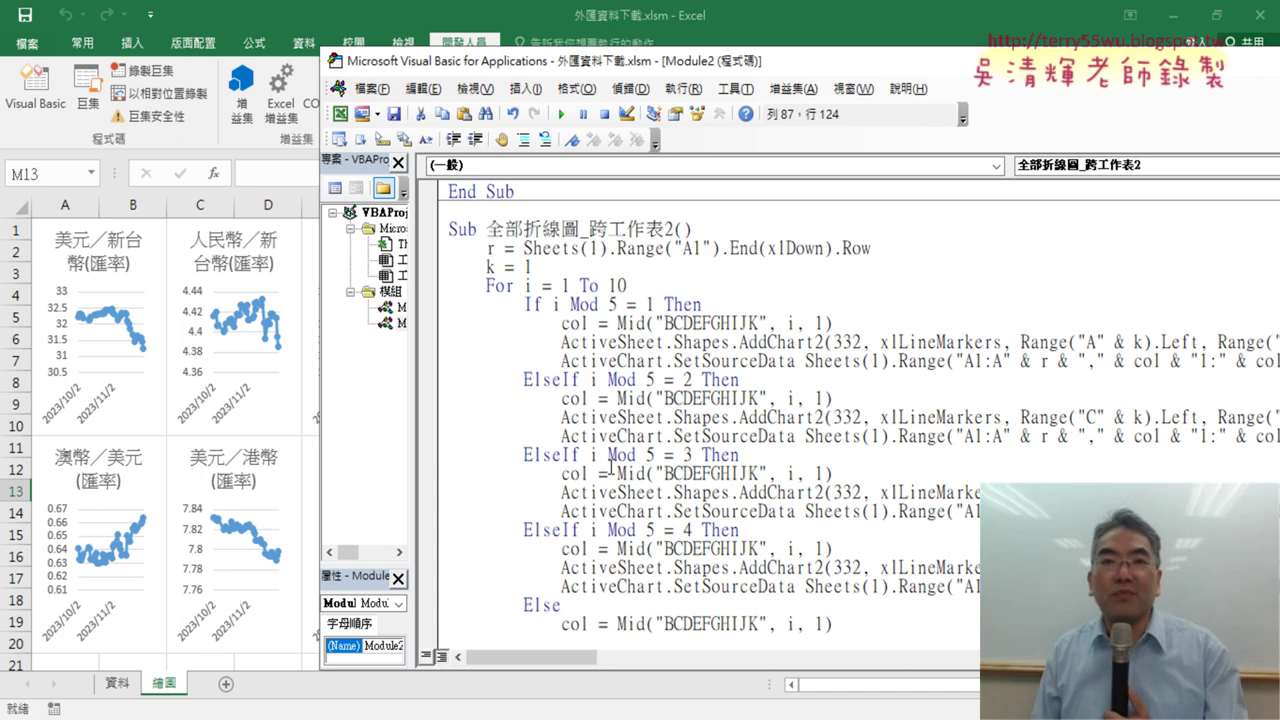
left_click(175, 403)
Delete and redraw the ten exchange-rate charts twice with 刪圖 and 全部折線圖_跨工作表2
left_click(955, 530)
left_click(886, 288)
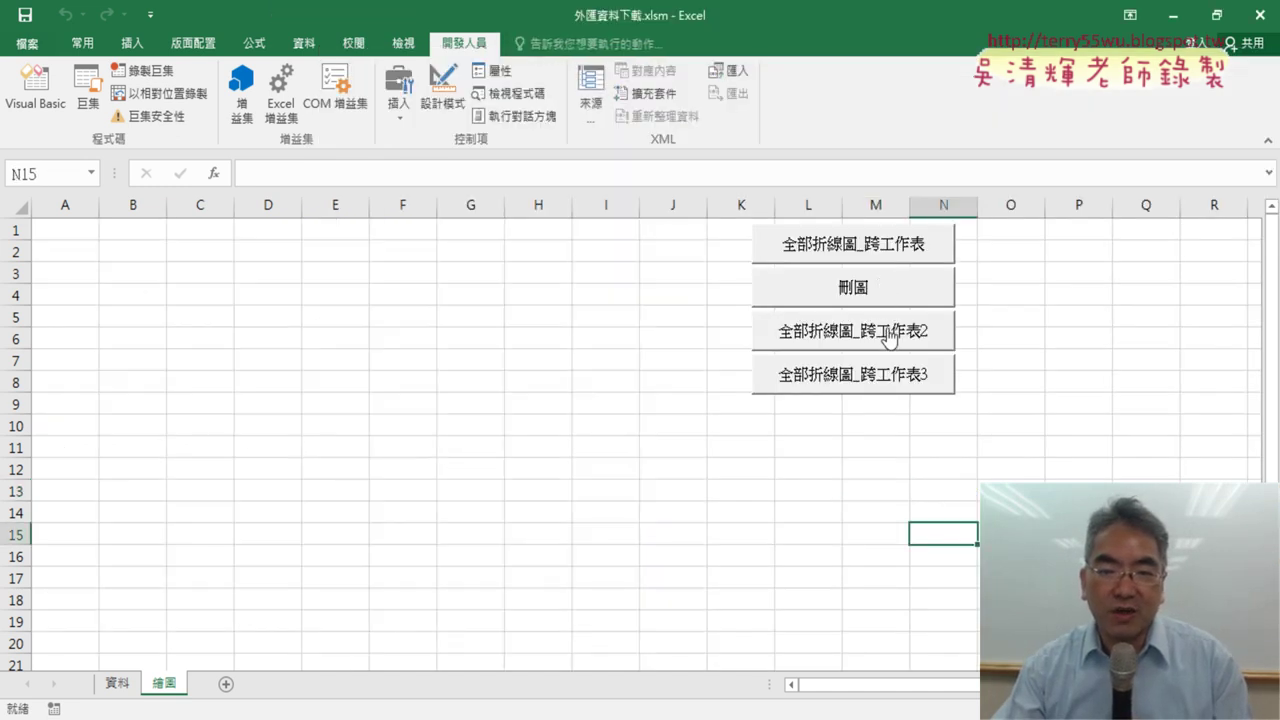
left_click(888, 338)
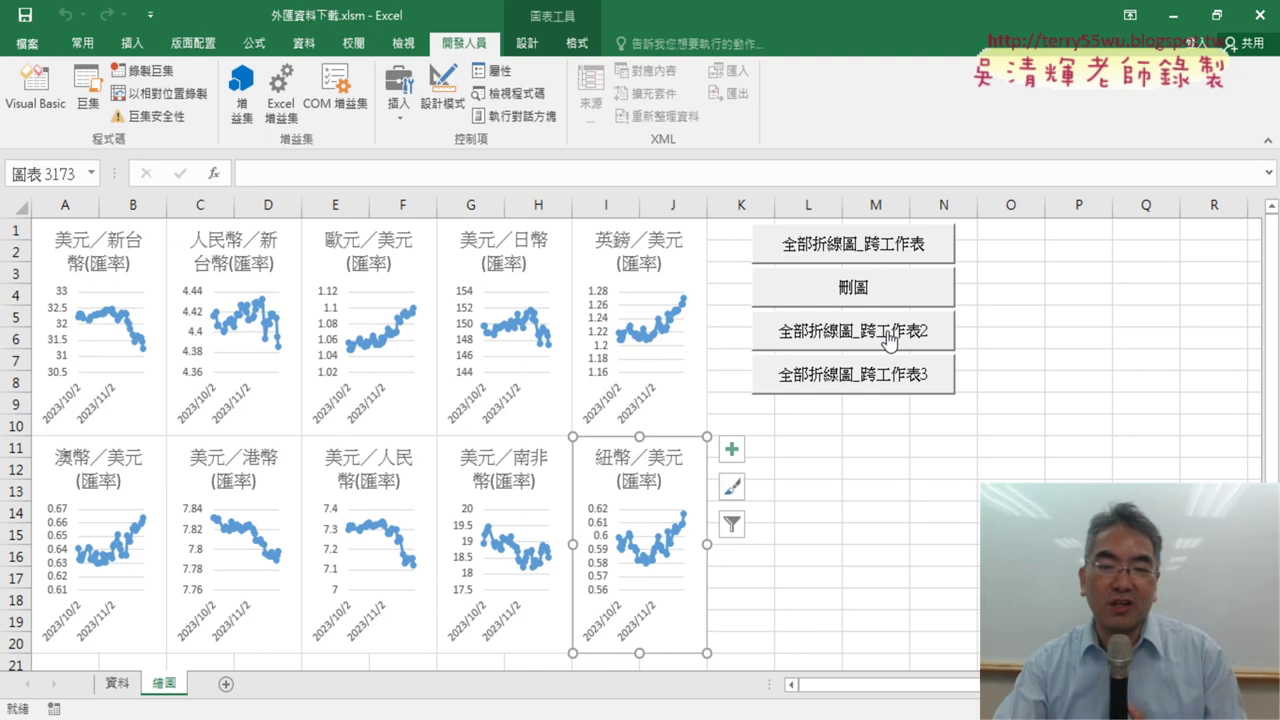
left_click(885, 291)
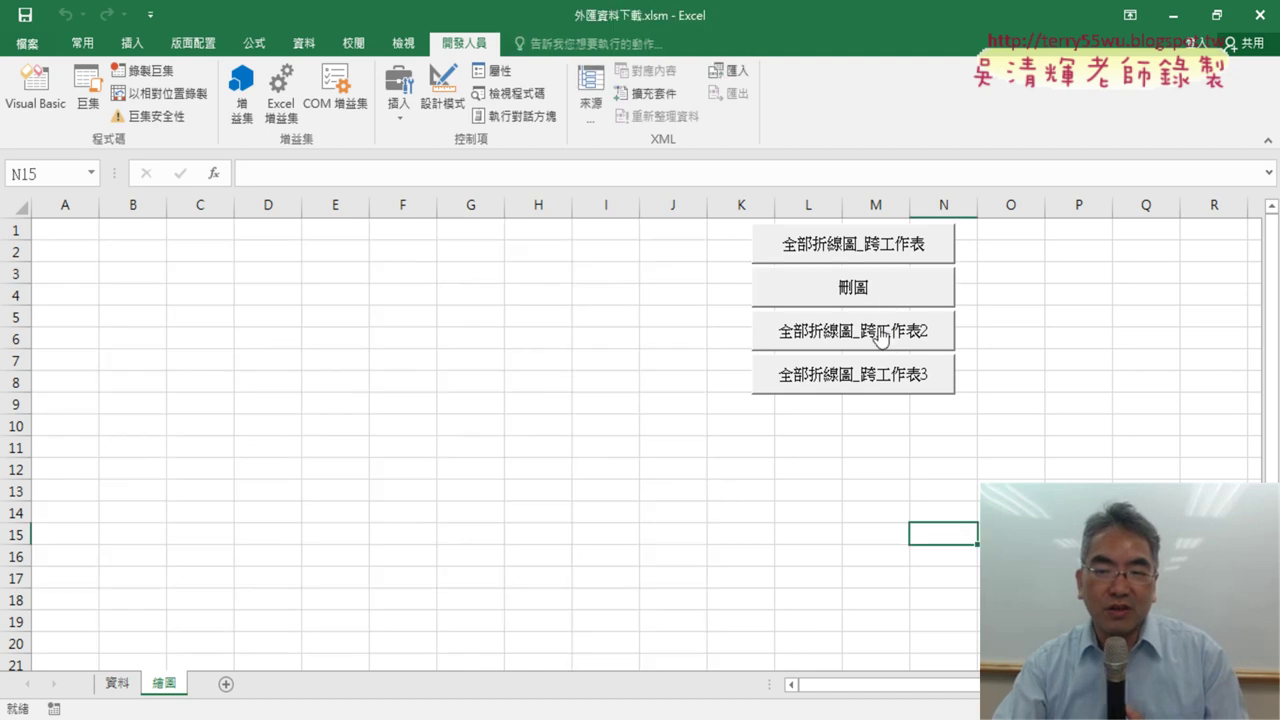
left_click(880, 338)
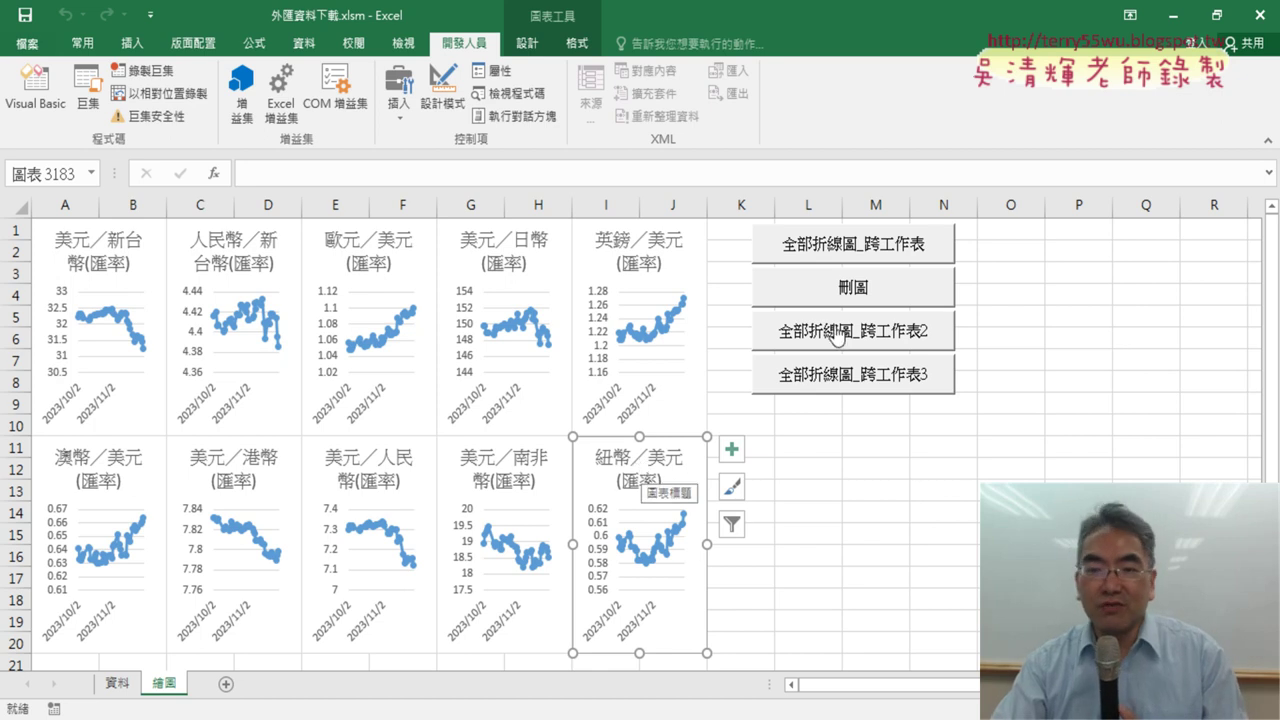
right_click(850, 328)
Open the 全部折線圖_跨工作表2 code, inspect its chart placement lines, then return to the 繪圖 sheet
left_click(904, 479)
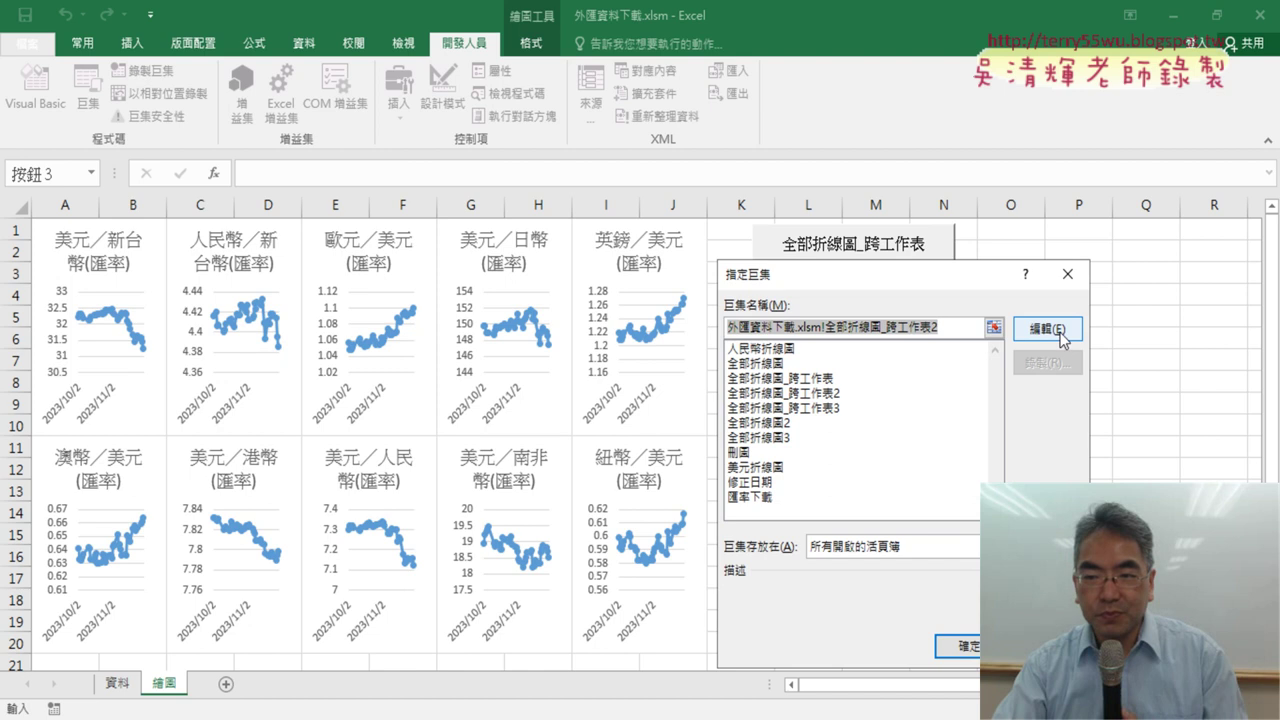
left_click(1043, 332)
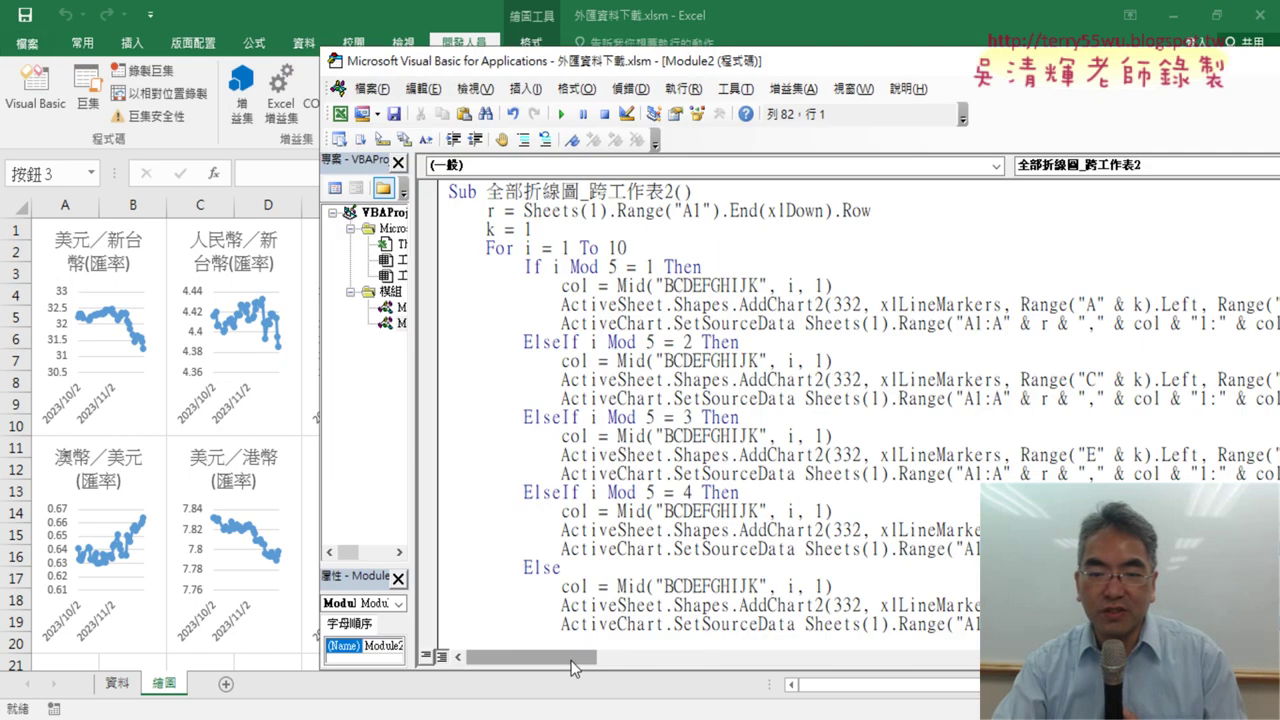
left_click_drag(577, 660, 668, 665)
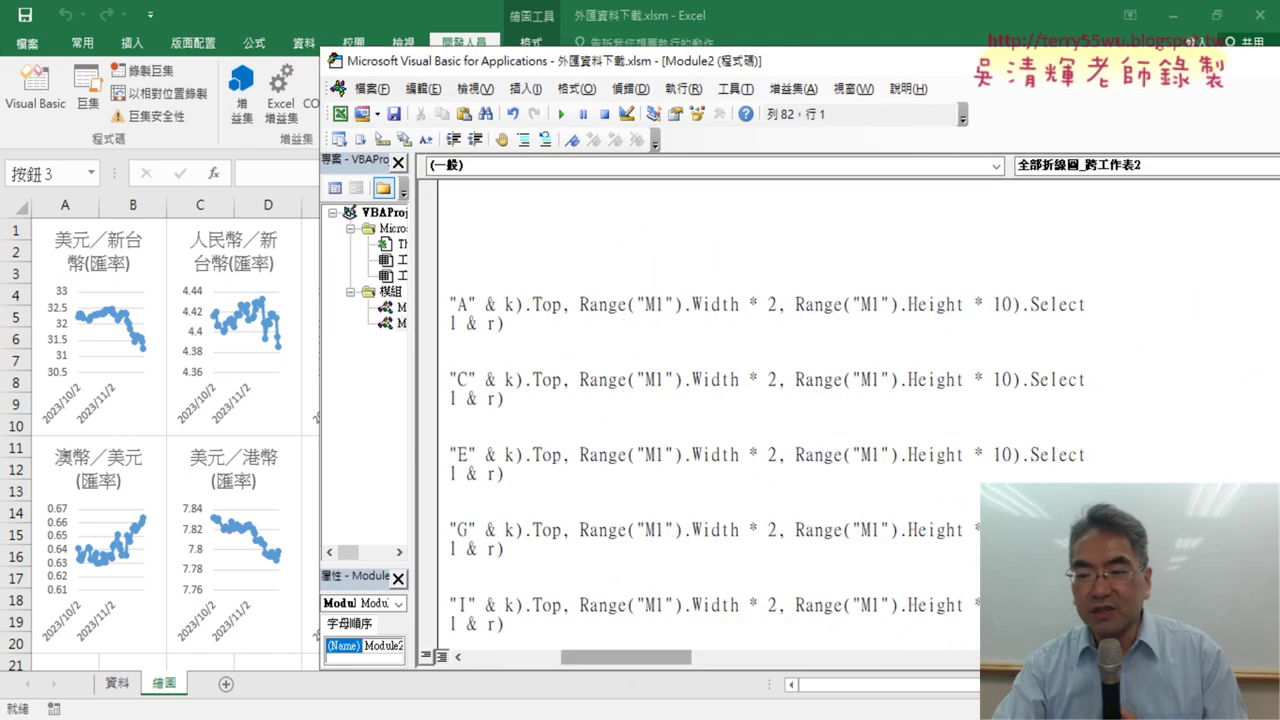
double_click(1062, 530)
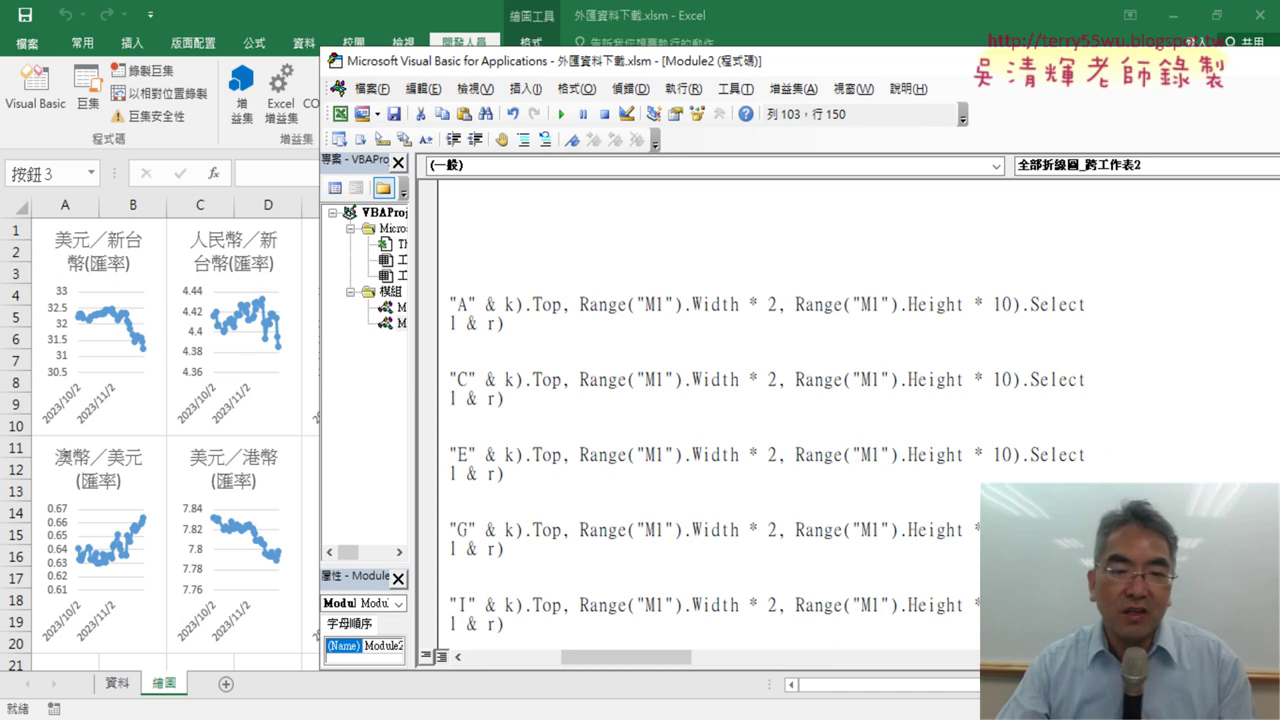
left_click(279, 398)
Clear and redraw the ten charts twice, selecting cell K20 in between to deselect
left_click(885, 293)
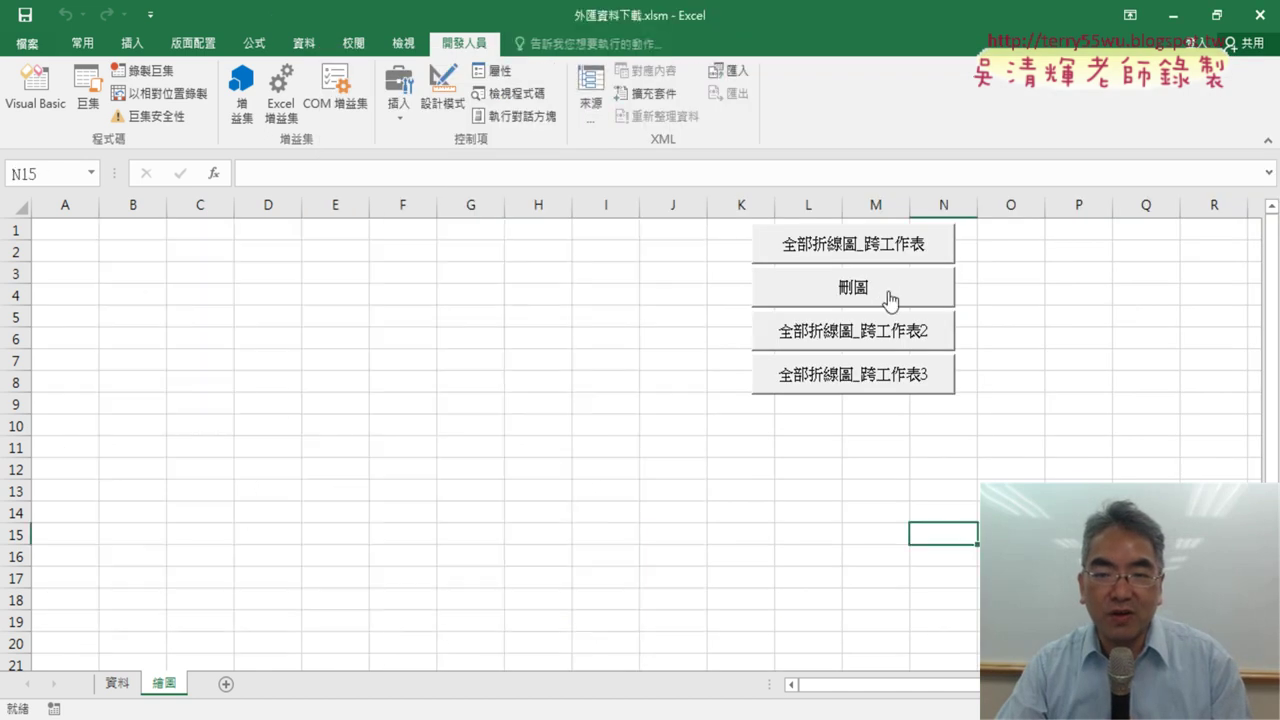
left_click(880, 330)
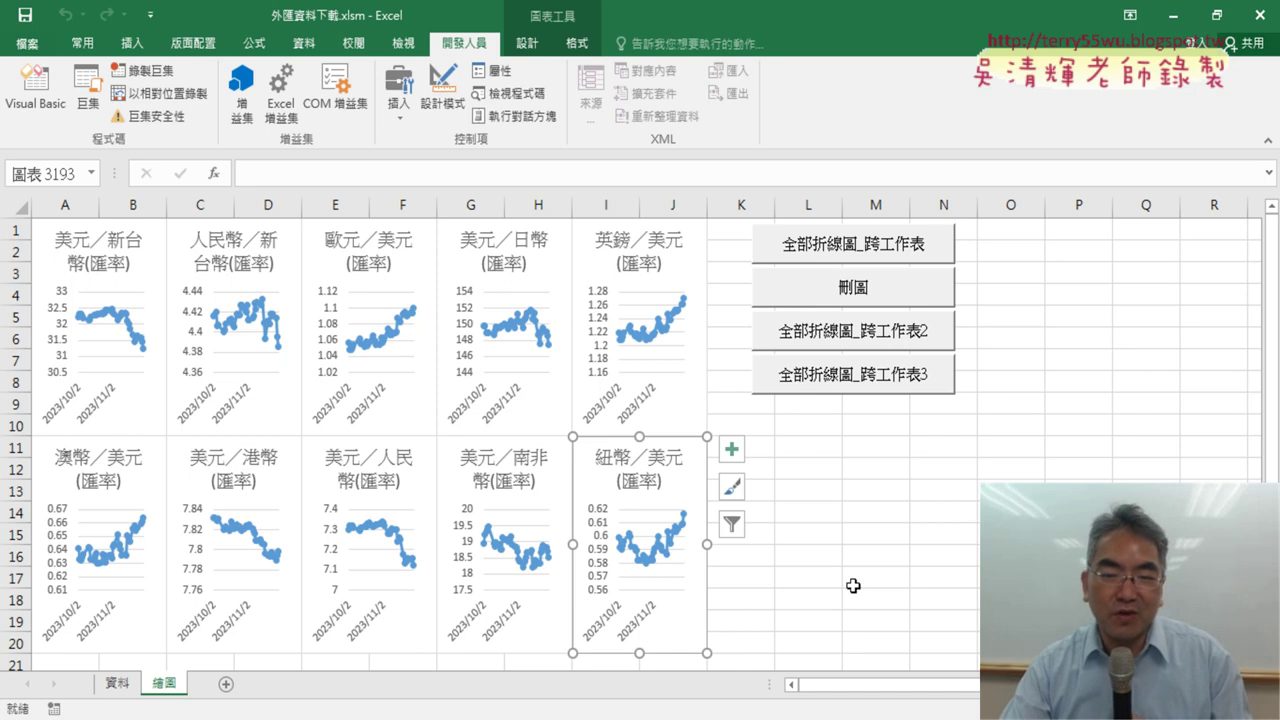
left_click(768, 649)
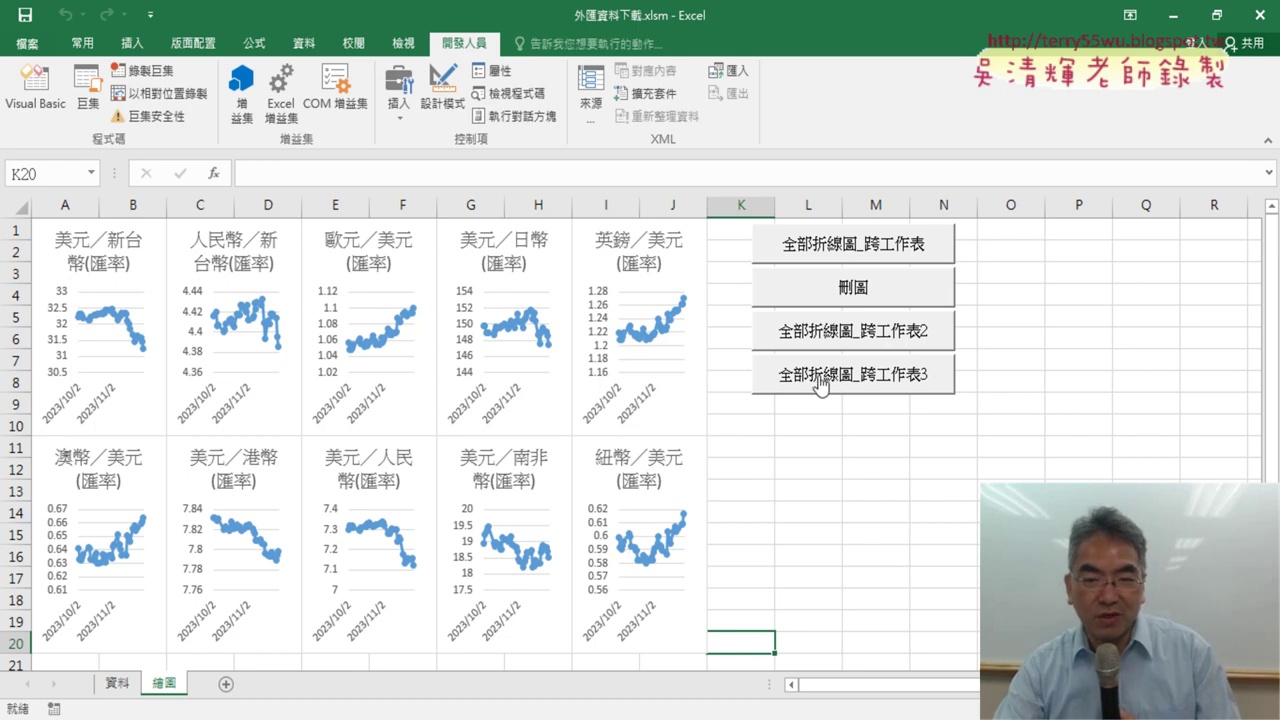
left_click(853, 290)
left_click(836, 333)
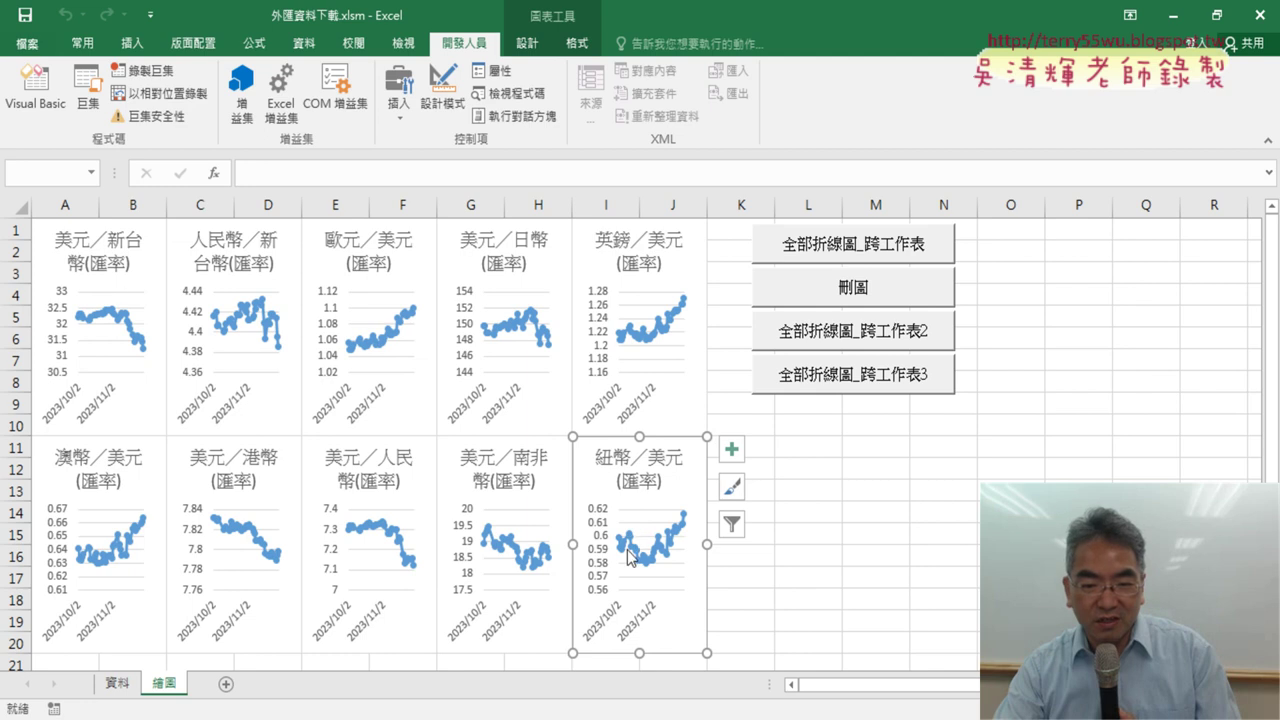
Open the 全部折線圖_跨工作表2 macro code from the button's 指定巨集 > 編輯
right_click(803, 342)
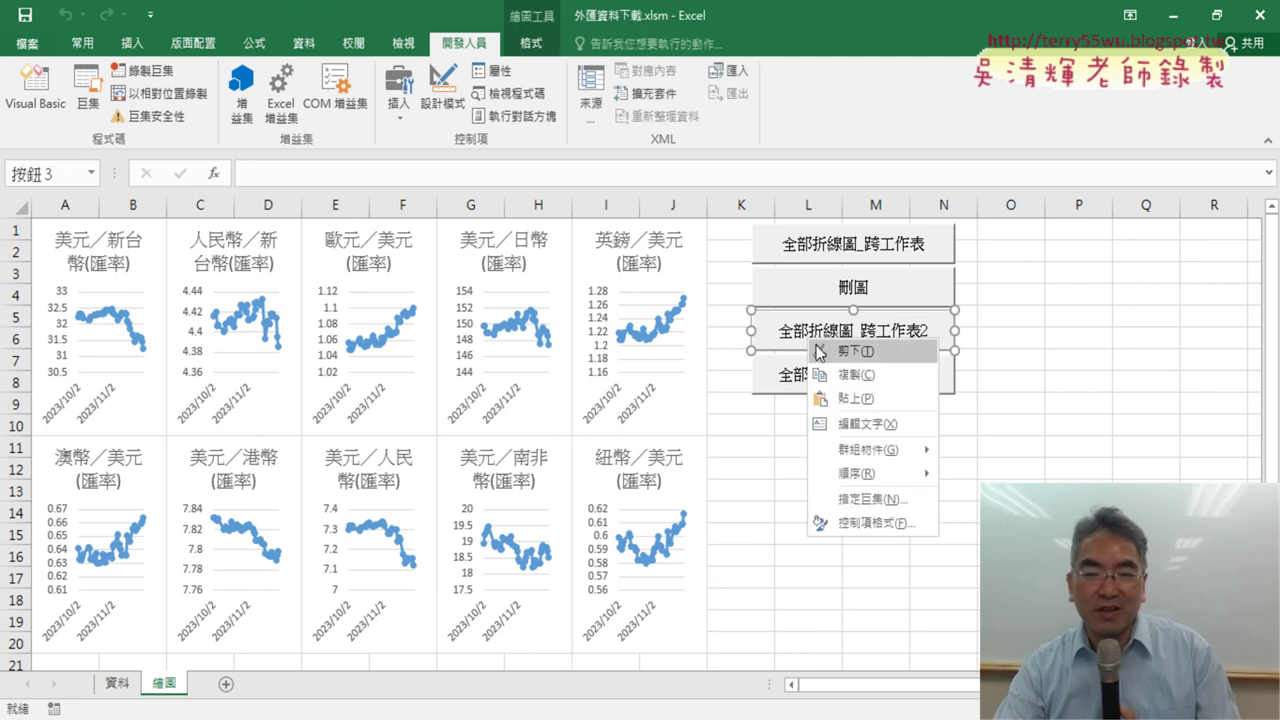
left_click(870, 497)
left_click(1008, 350)
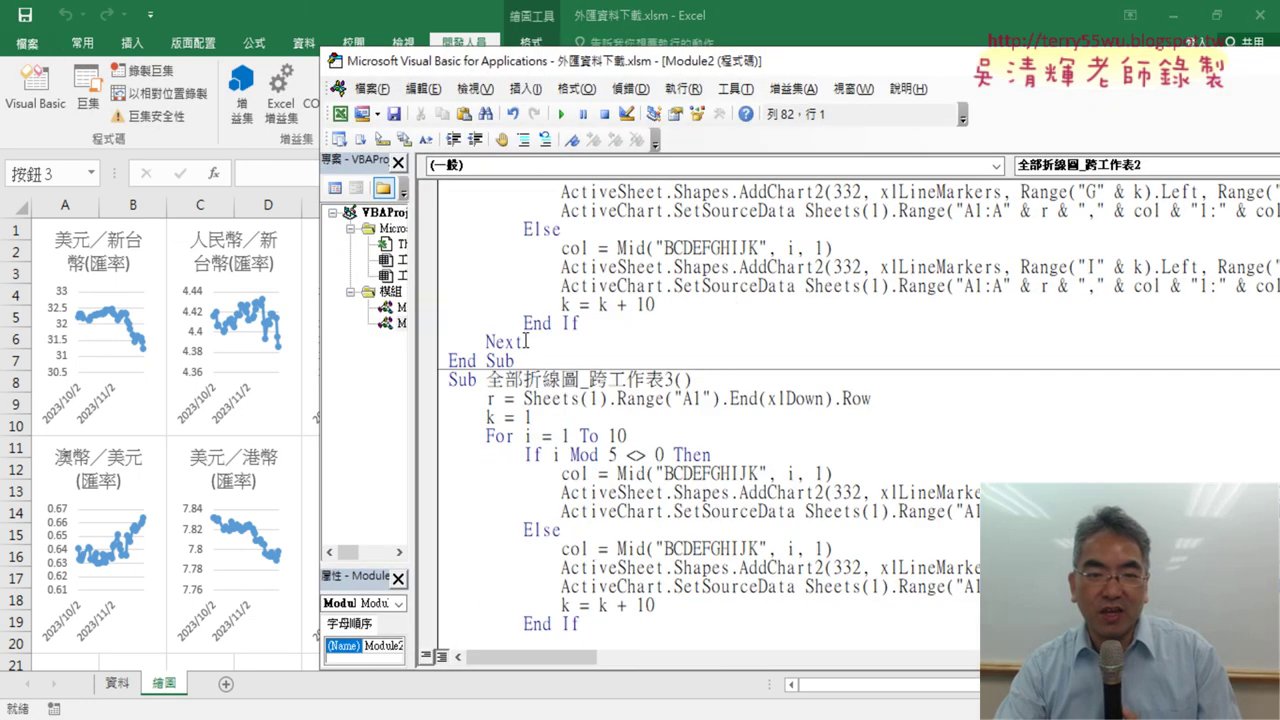
Add a Range("A1").Select line after the loop, replacing K20, and return to Excel
left_click(527, 341)
key("Return")
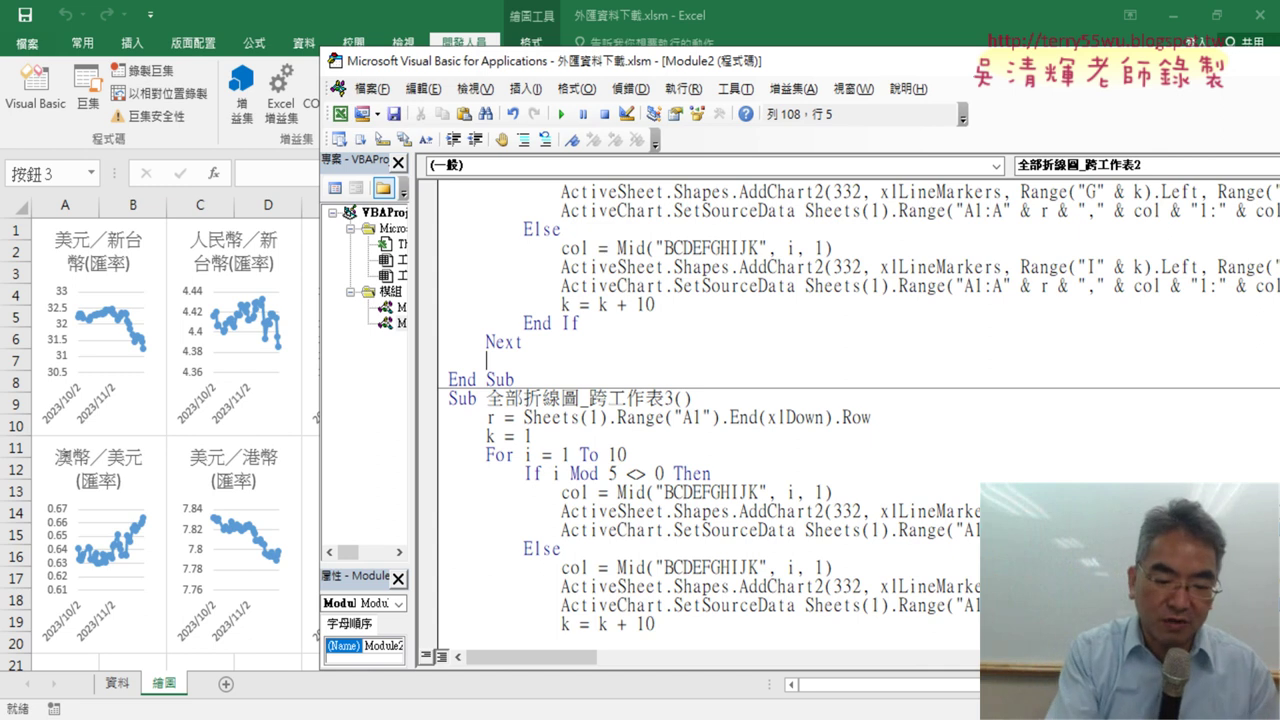
type("ㄜ")
key("BackSpace")
type("r")
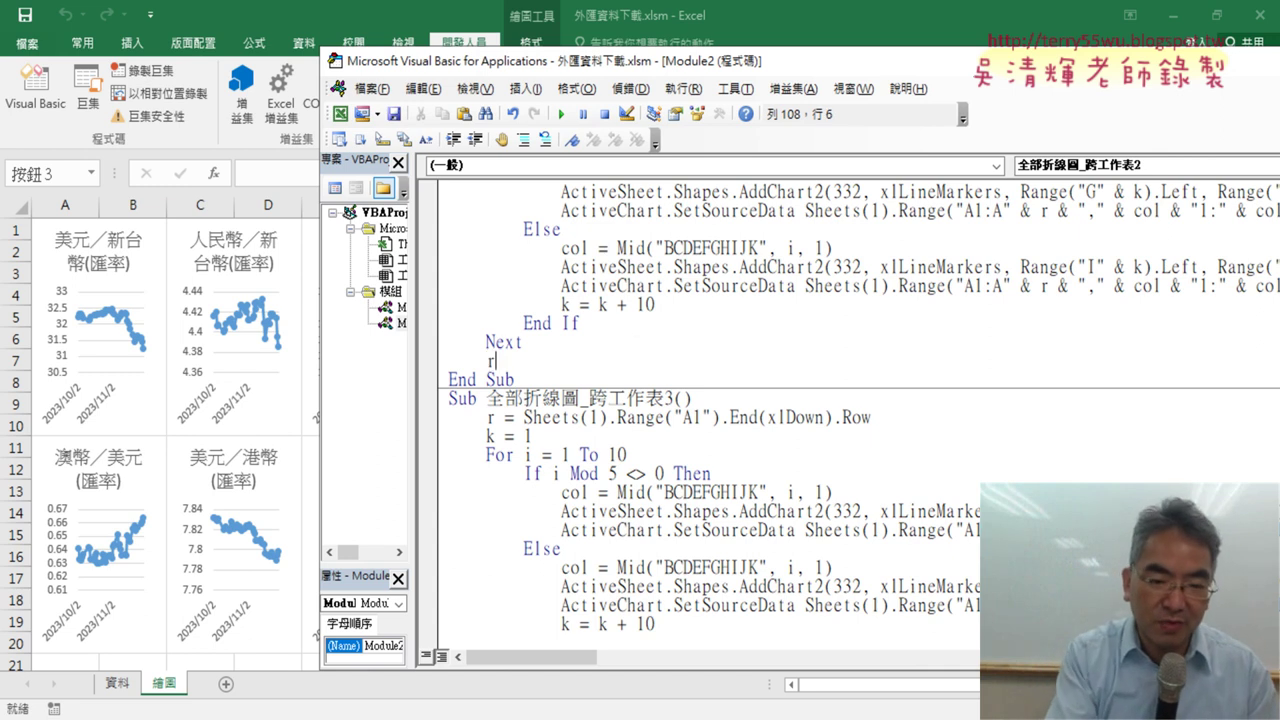
type("a")
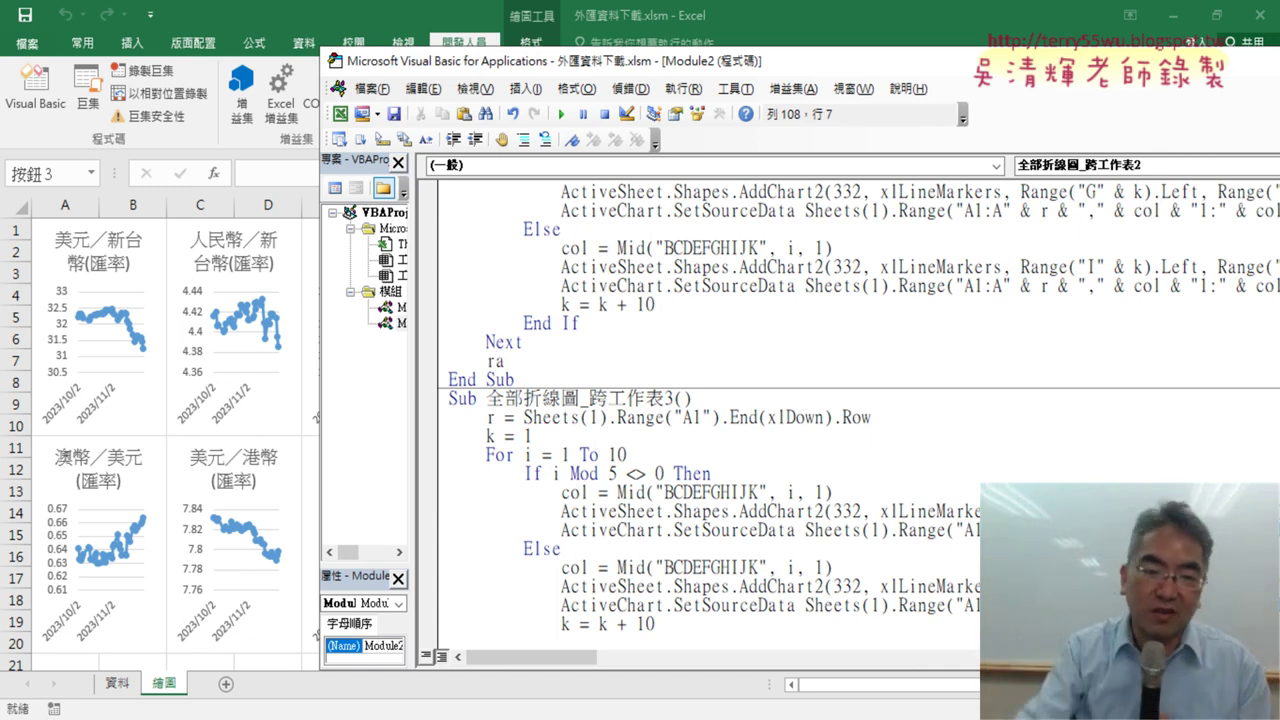
type("nge")
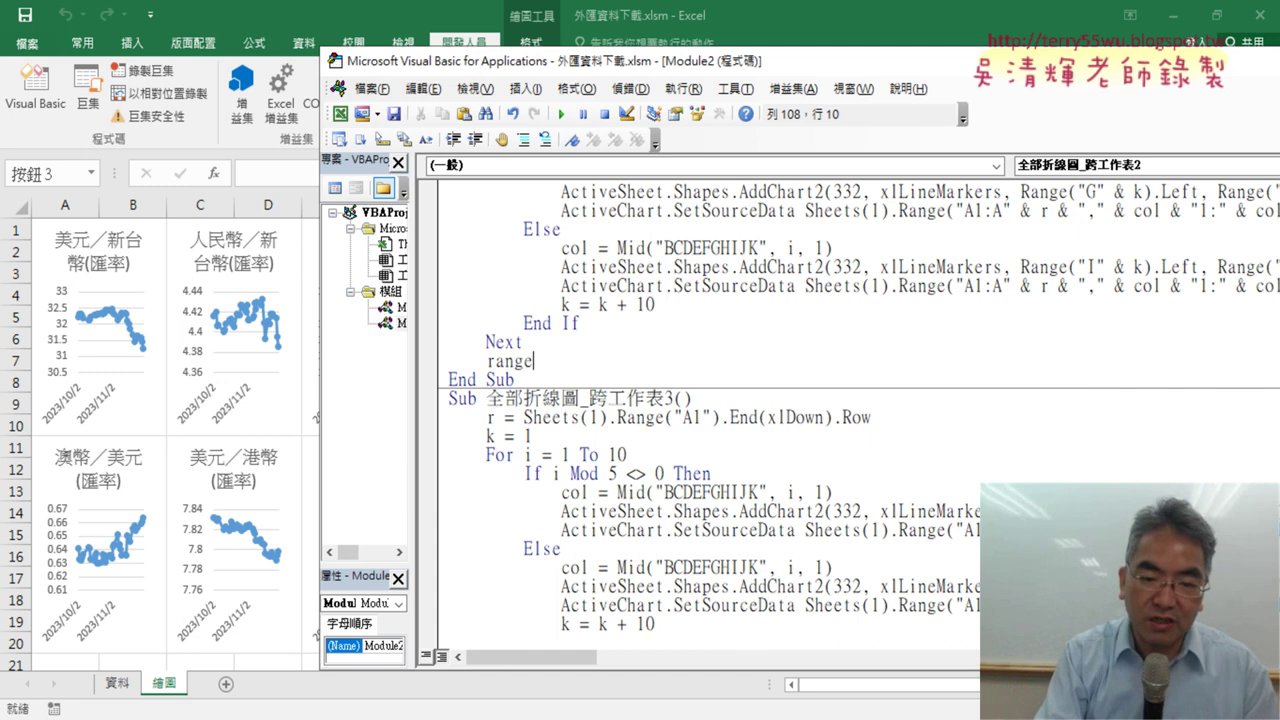
type("(\"K")
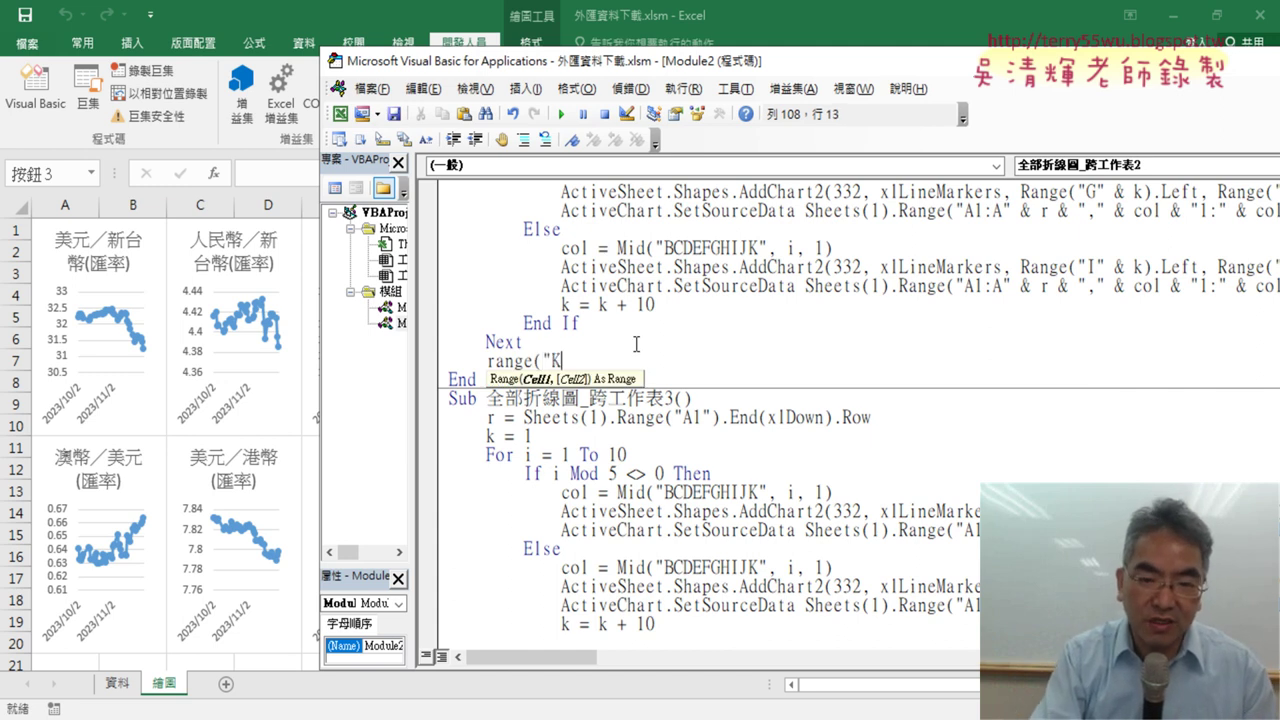
type("20")
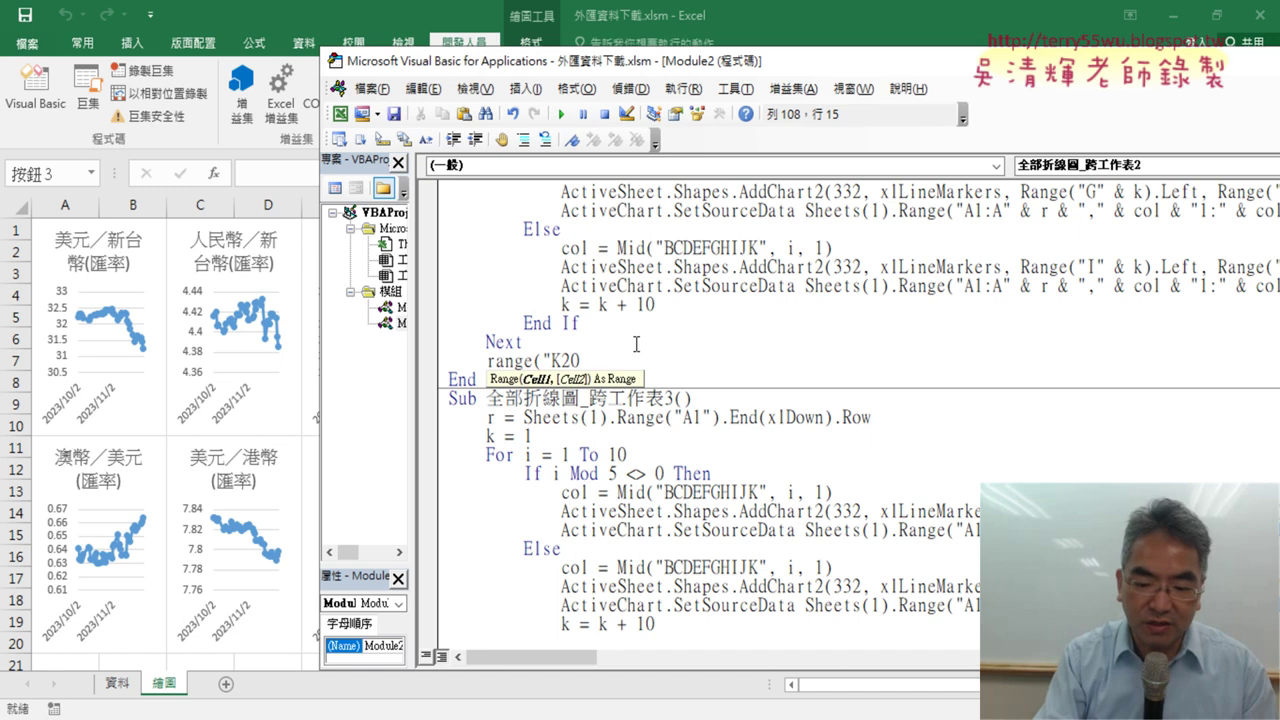
type("\").")
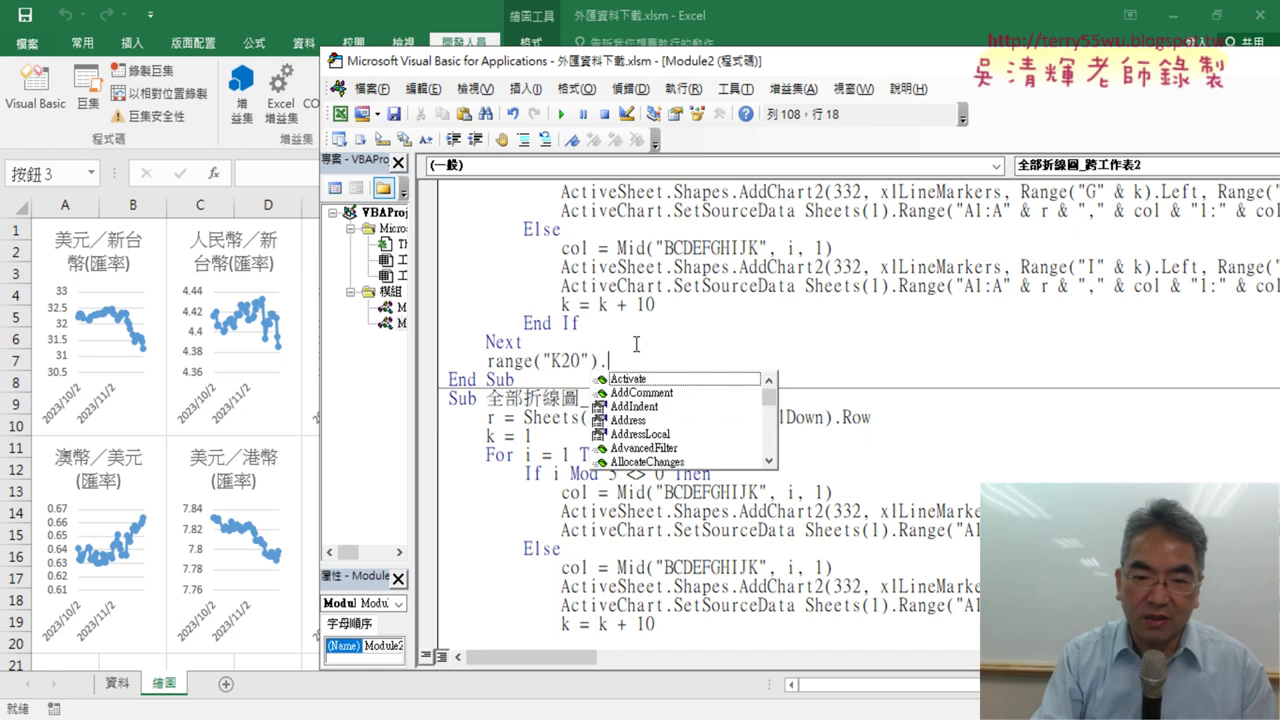
type("se")
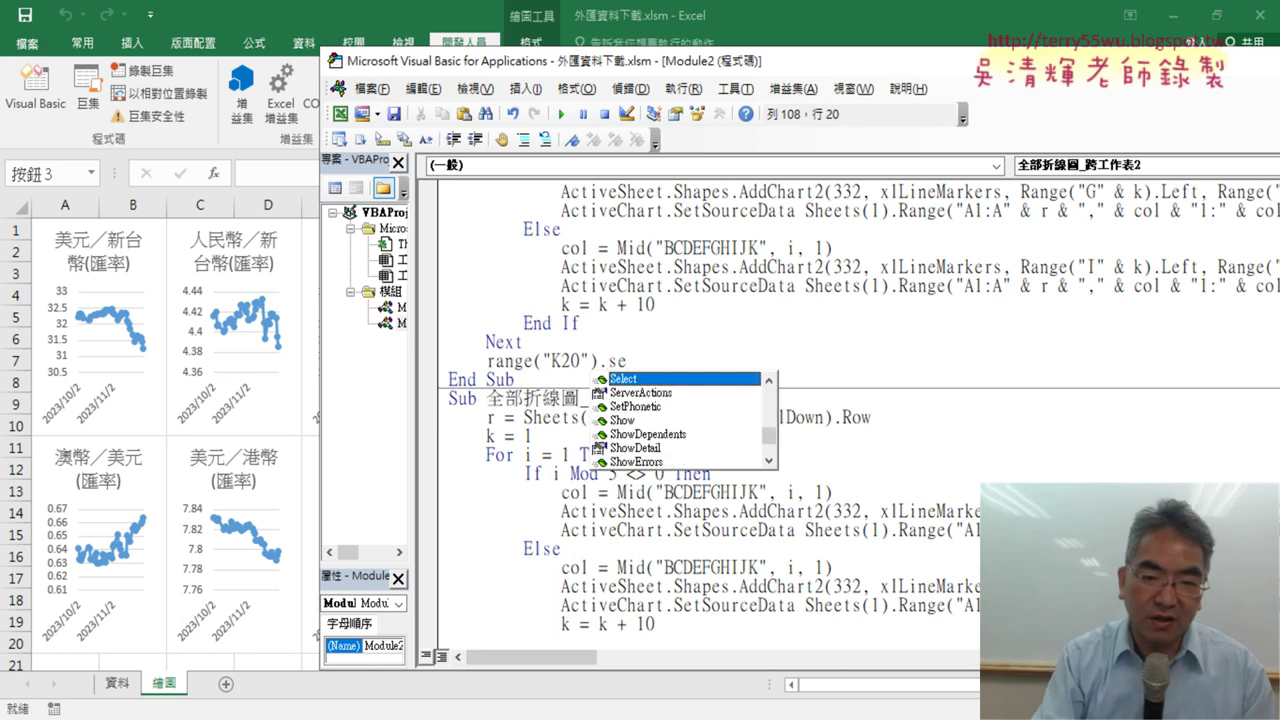
key("space")
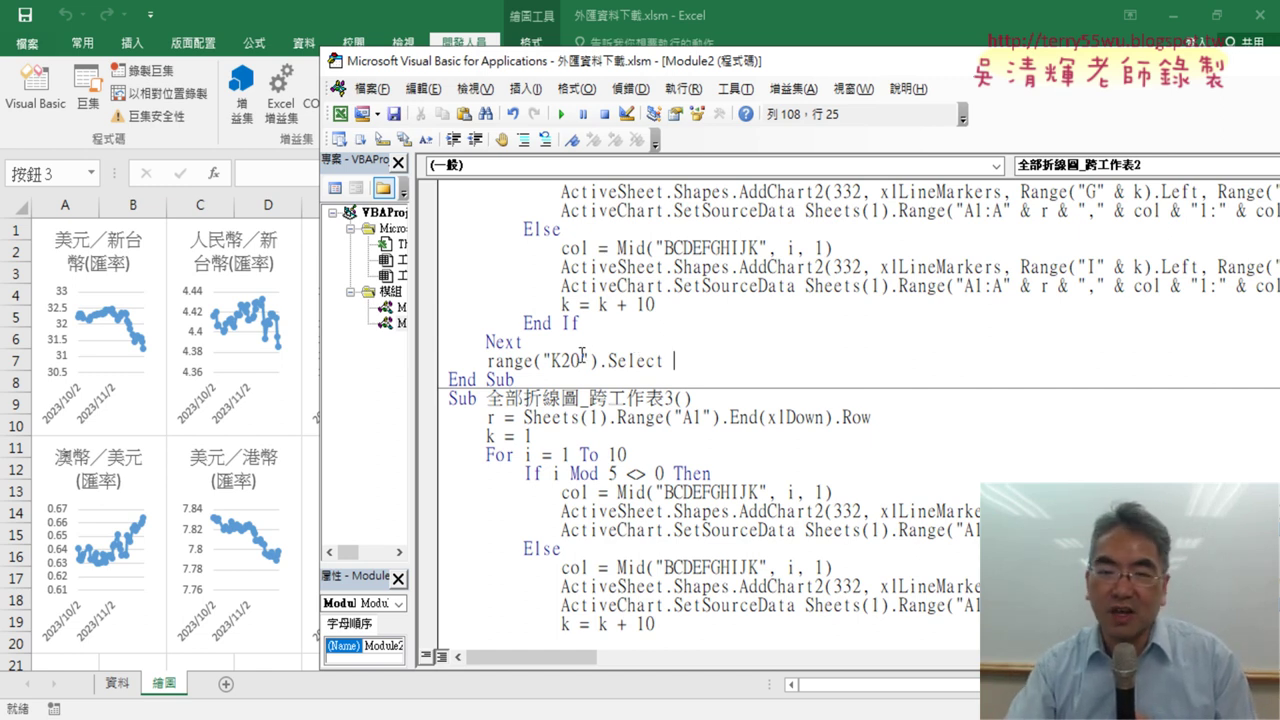
left_click_drag(551, 361, 564, 361)
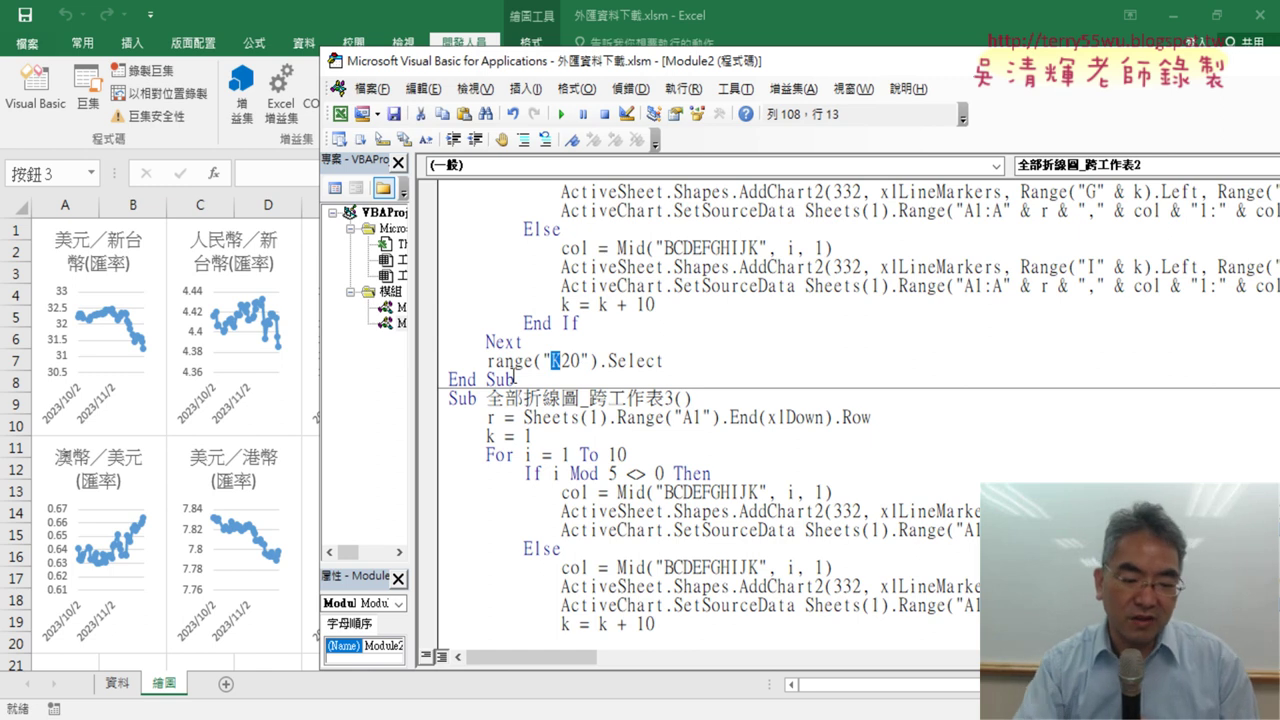
type("A")
key("Delete")
key("Delete")
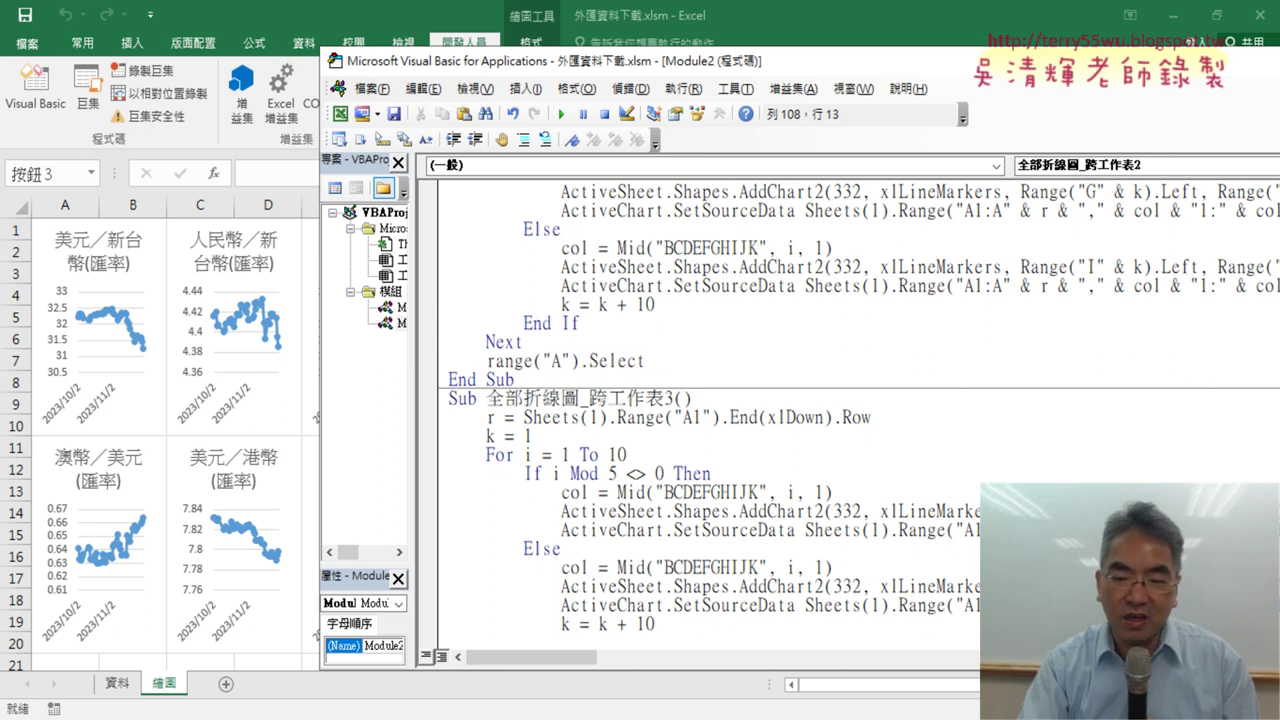
type("1")
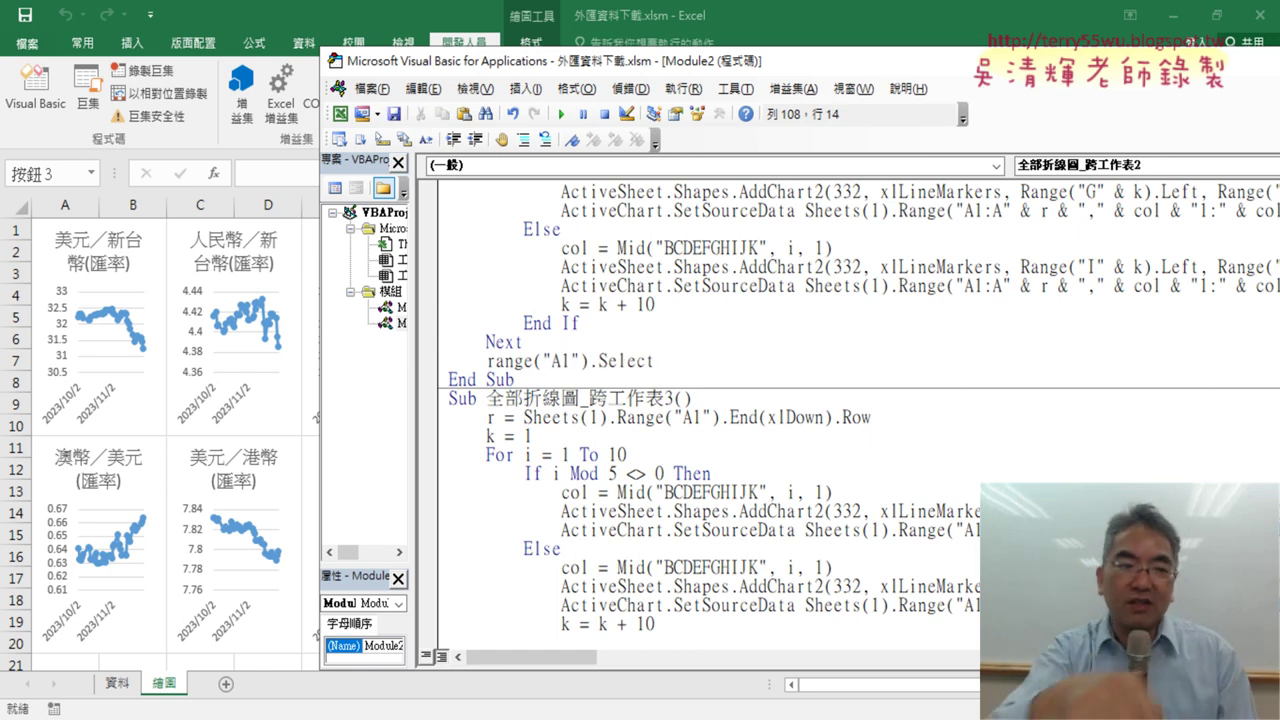
left_click(760, 455)
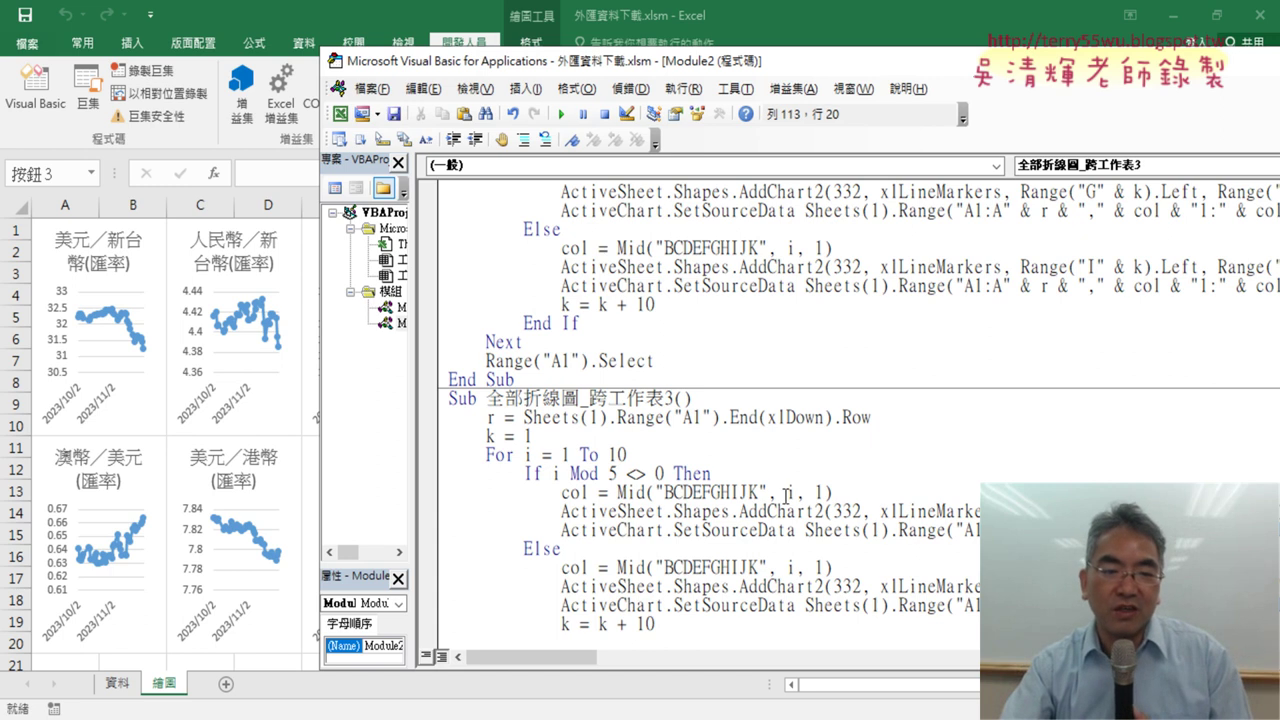
left_click(240, 605)
key("Escape")
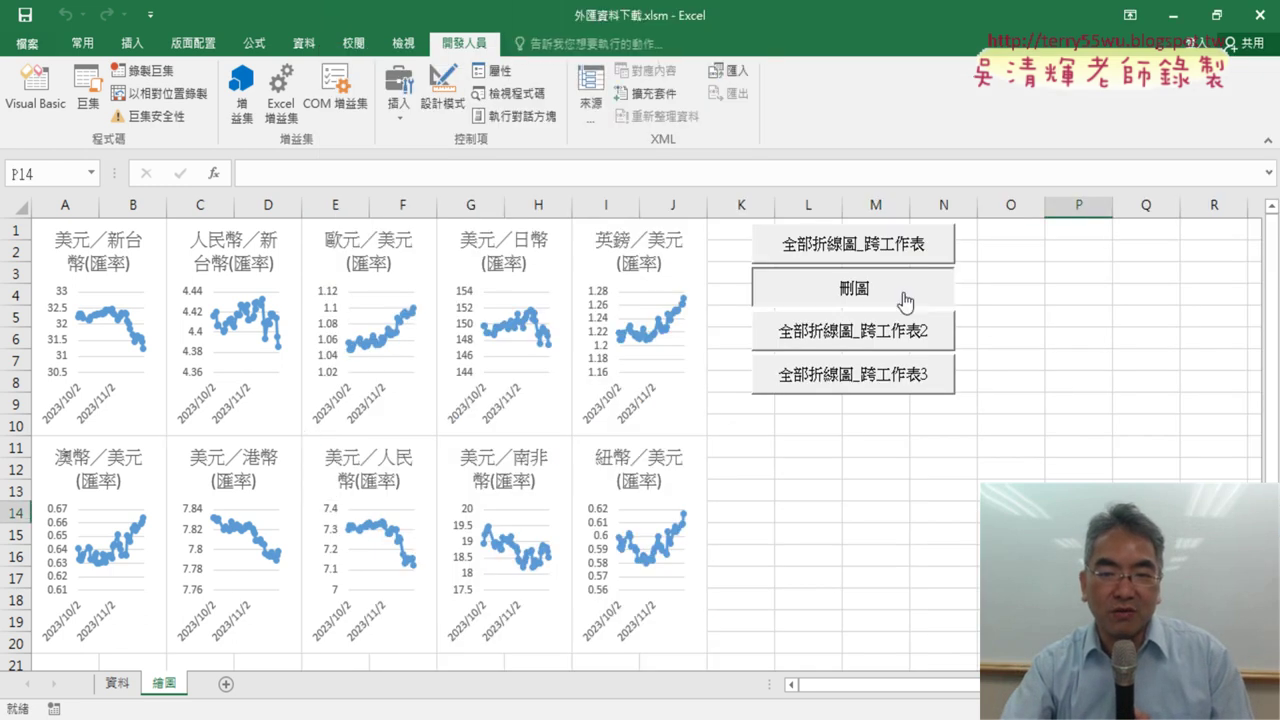
Delete and redraw the ten charts three times to confirm the macro now ends on A1
left_click(900, 290)
left_click(895, 340)
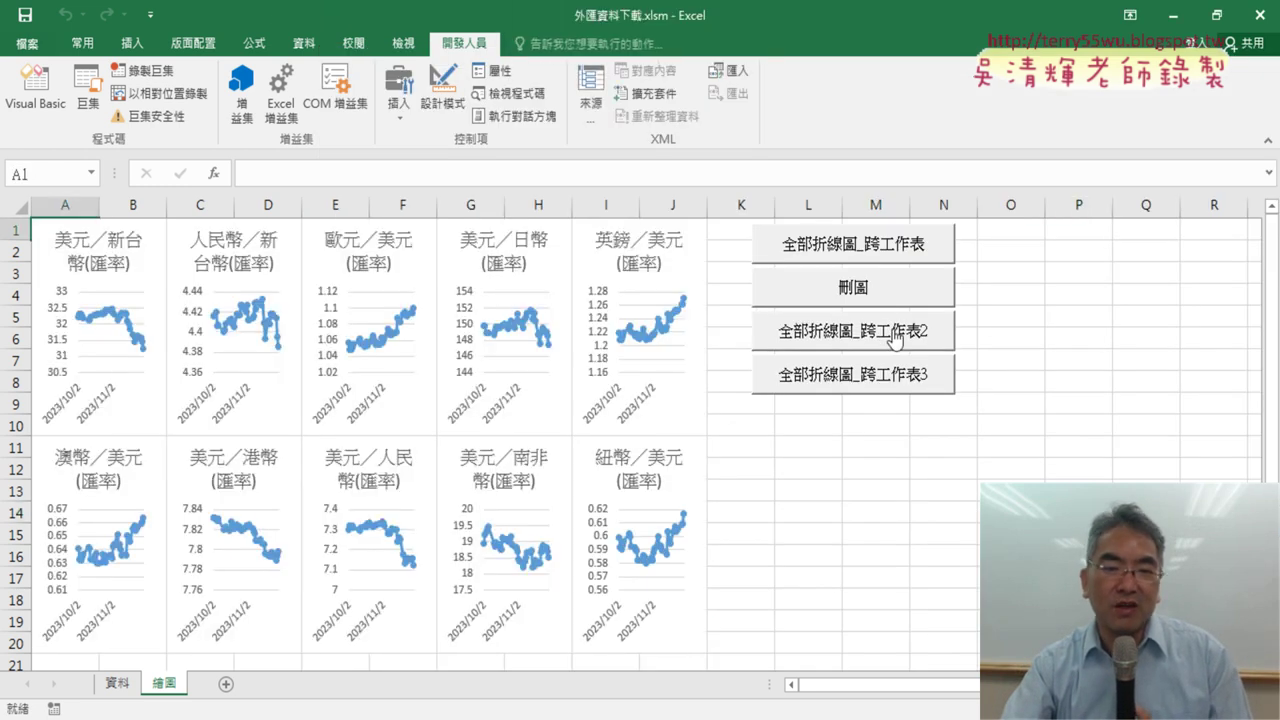
left_click(900, 290)
left_click(900, 332)
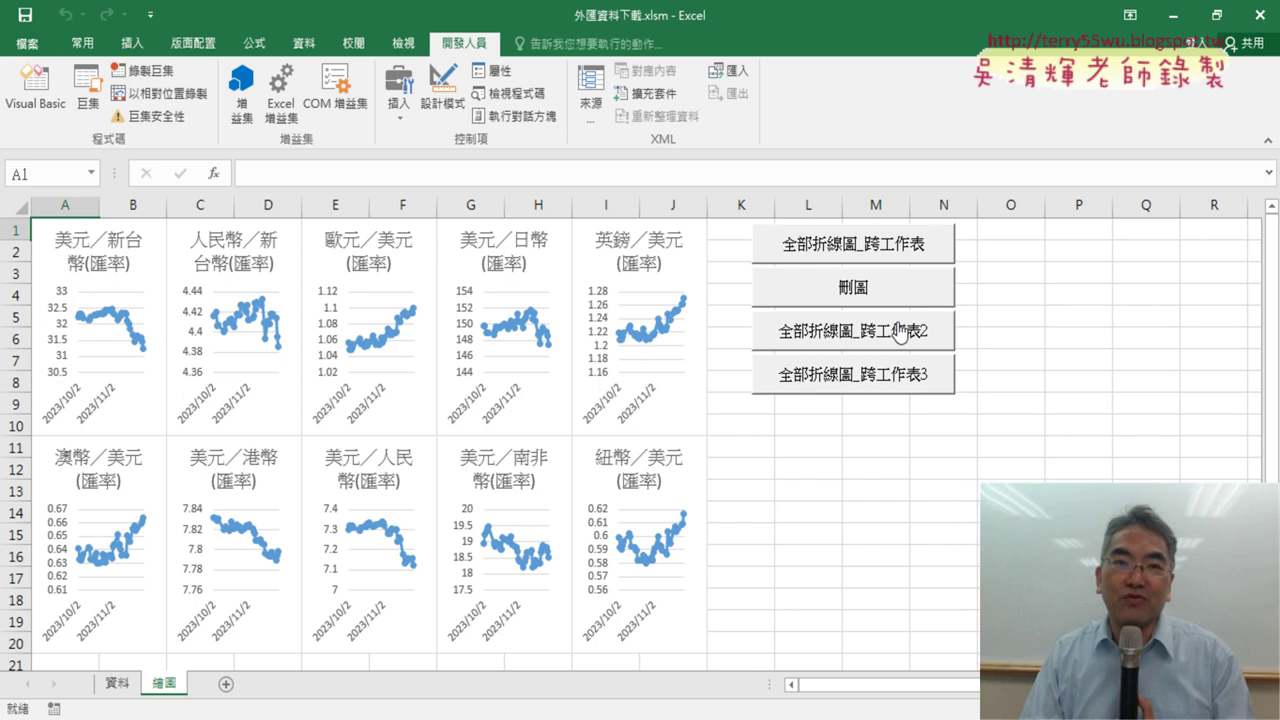
left_click(805, 294)
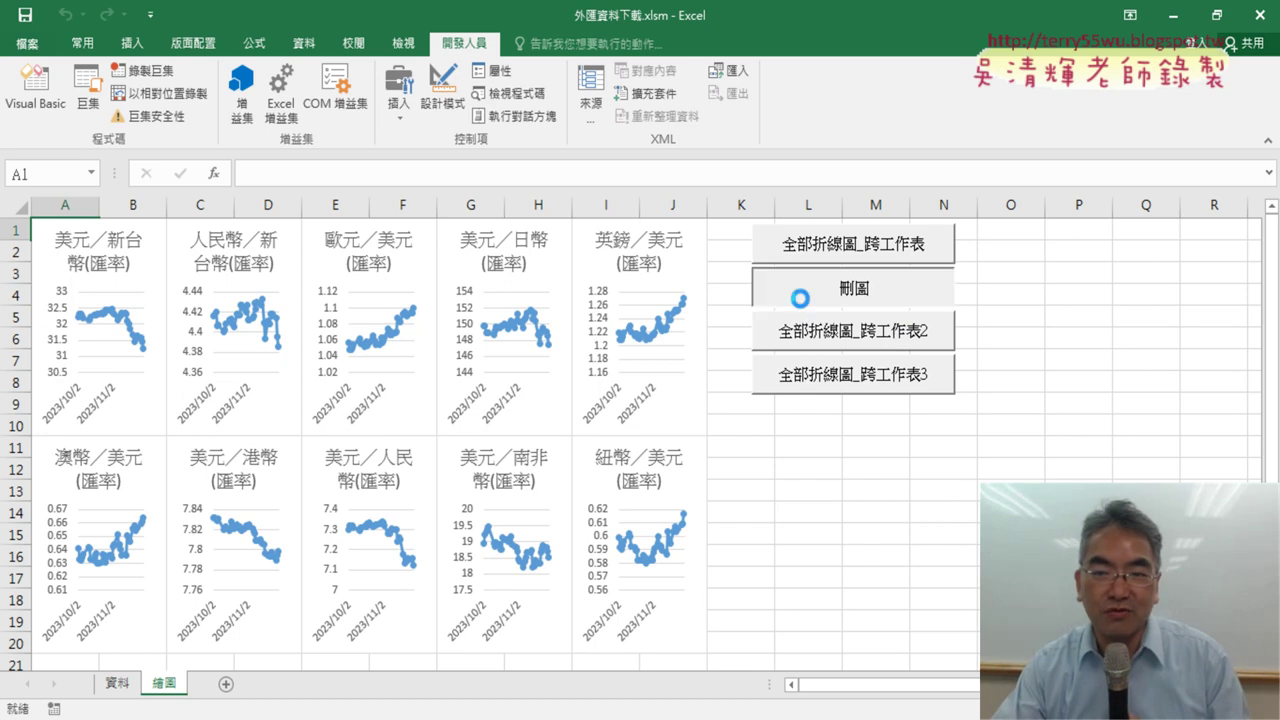
left_click(853, 340)
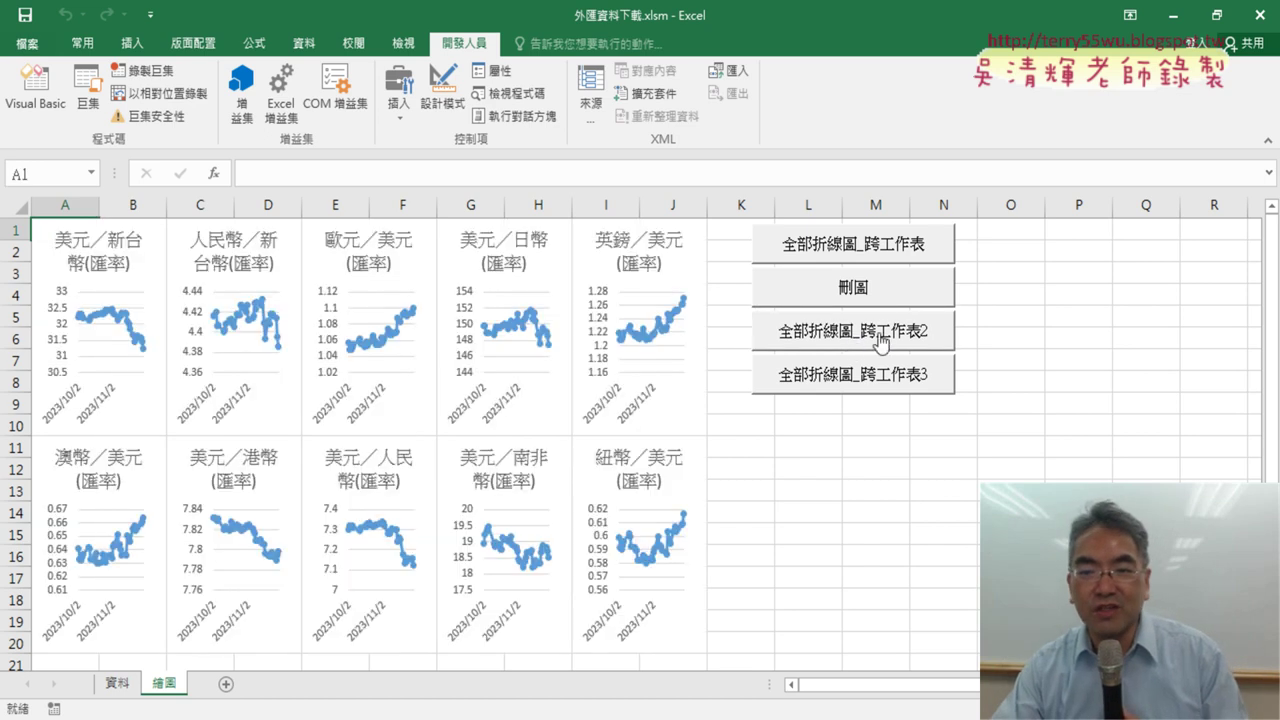
right_click(879, 337)
Open 全部折線圖_跨工作表2 in the VBA editor and select its ElseIf blocks for Mod 5 = 2 to 4
left_click(968, 494)
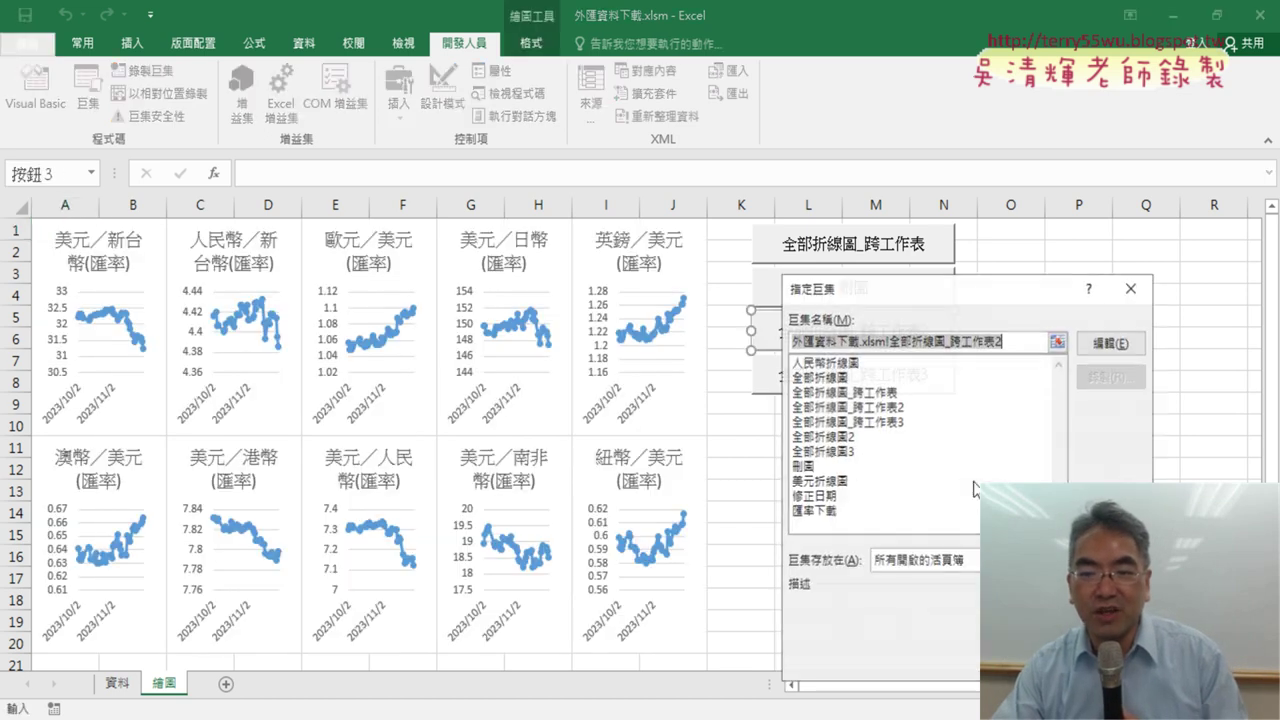
left_click(1108, 345)
scroll(683, 530, "down", 3)
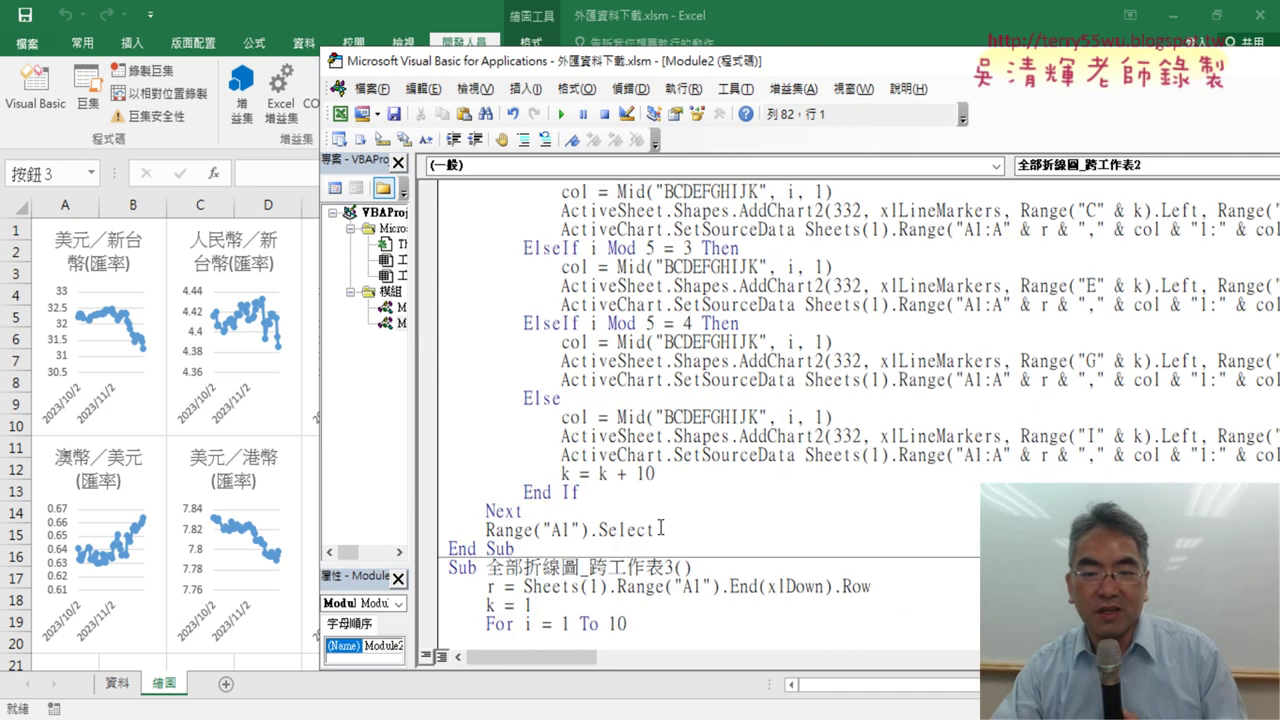
left_click_drag(655, 530, 490, 530)
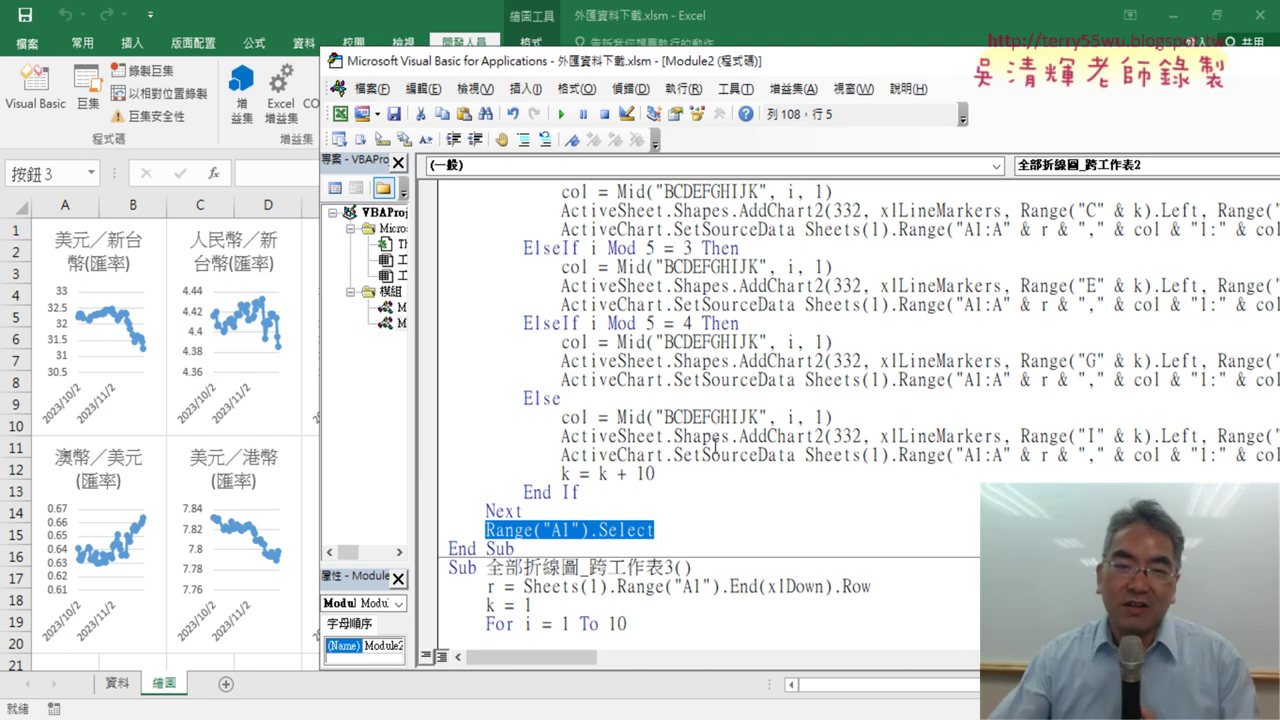
scroll(715, 445, "up", 2)
scroll(765, 453, "up", 1)
scroll(736, 416, "down", 1)
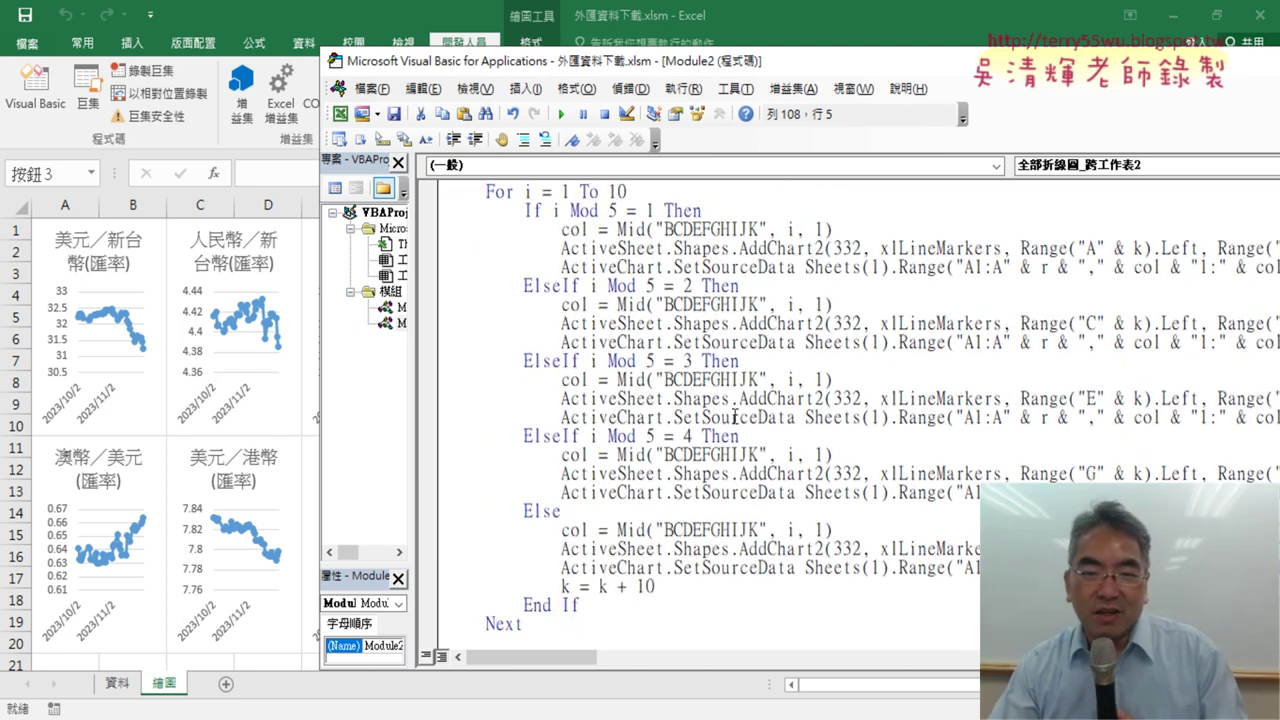
left_click_drag(438, 291, 430, 491)
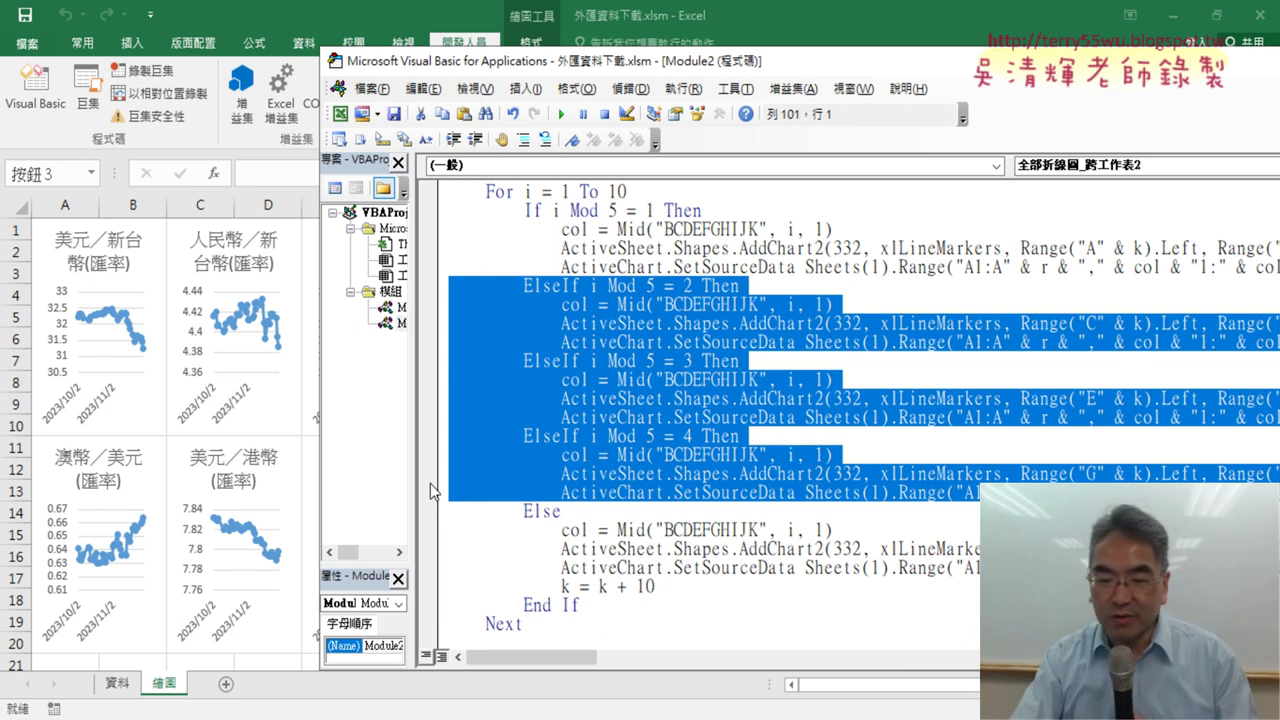
Delete the selected ElseIf blocks, undo the deletion, and scroll down to 全部折線圖_跨工作表3
key("Delete")
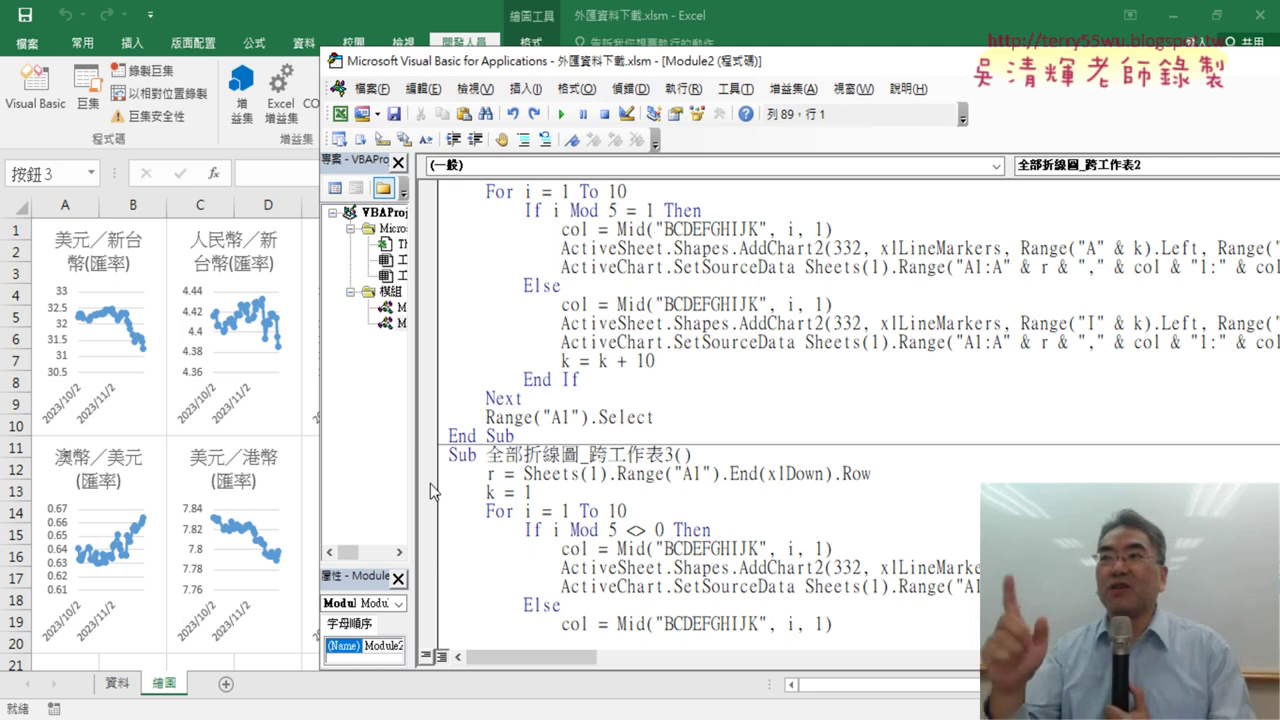
key("ctrl+z")
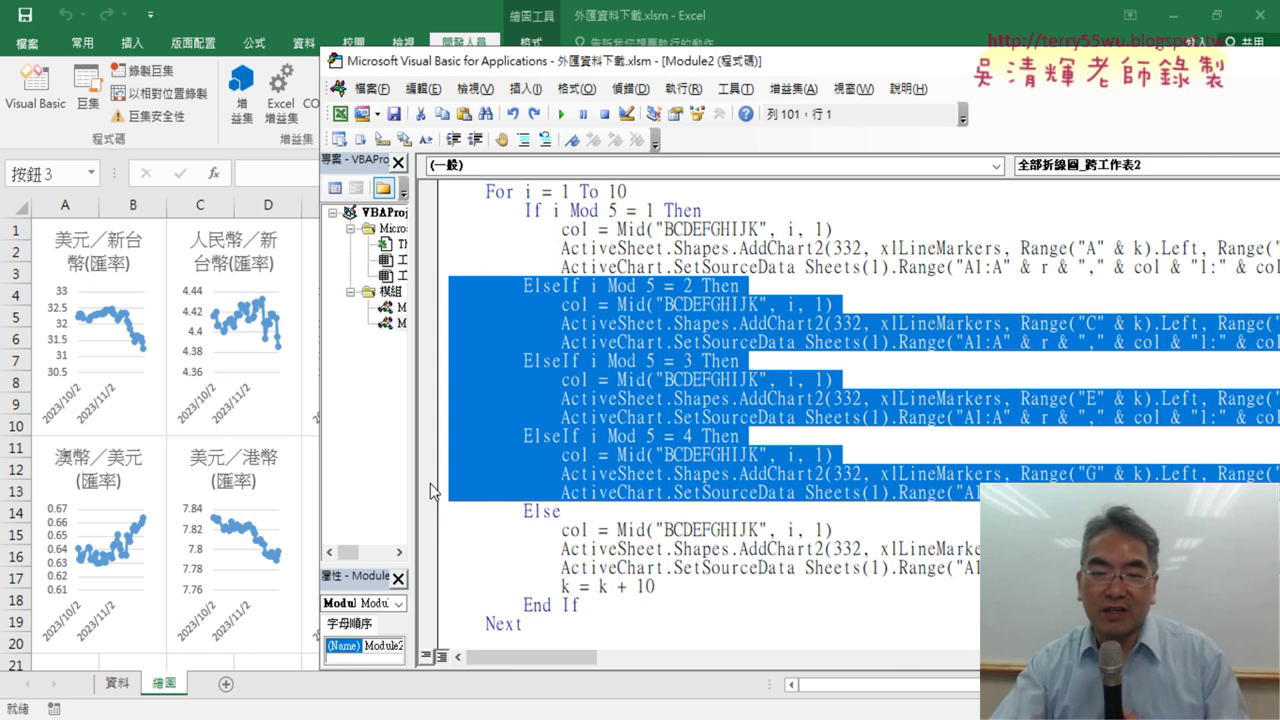
scroll(716, 445, "down", 3)
scroll(716, 445, "down", 3)
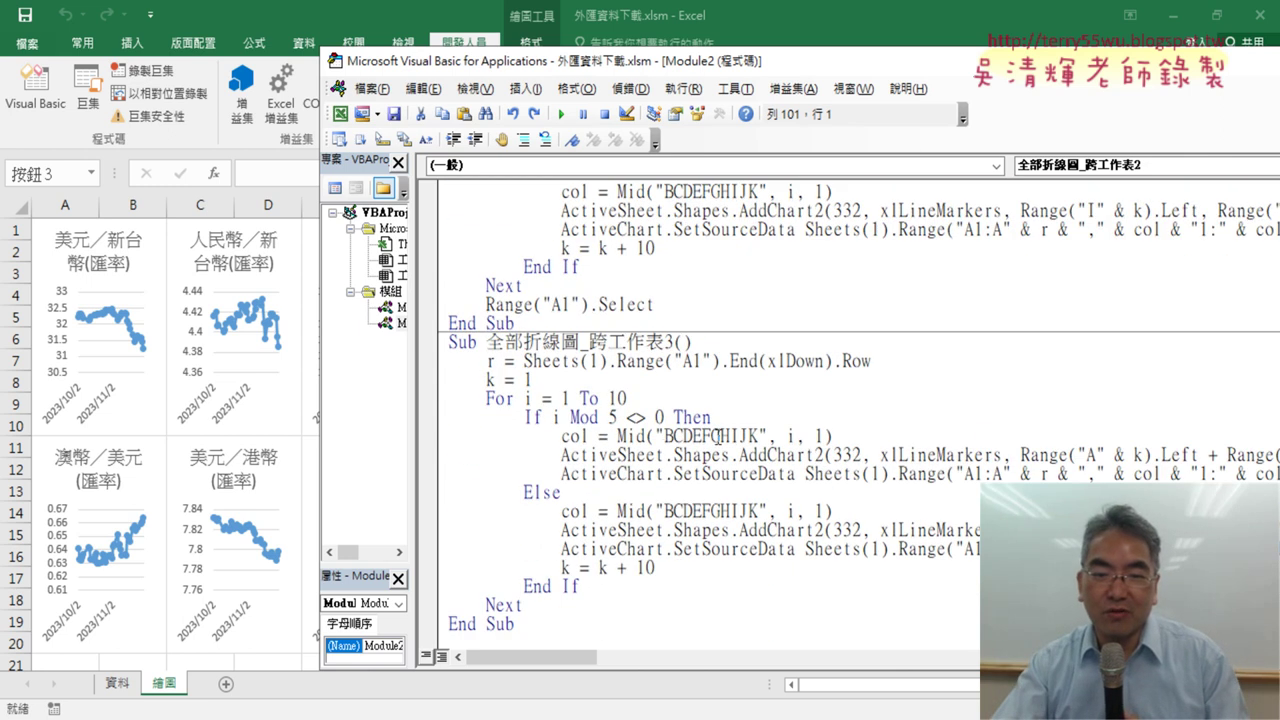
scroll(580, 349, "down", 1)
Highlight the i Mod and <> 0 parts of the If i Mod 5 <> 0 condition
left_click(535, 377)
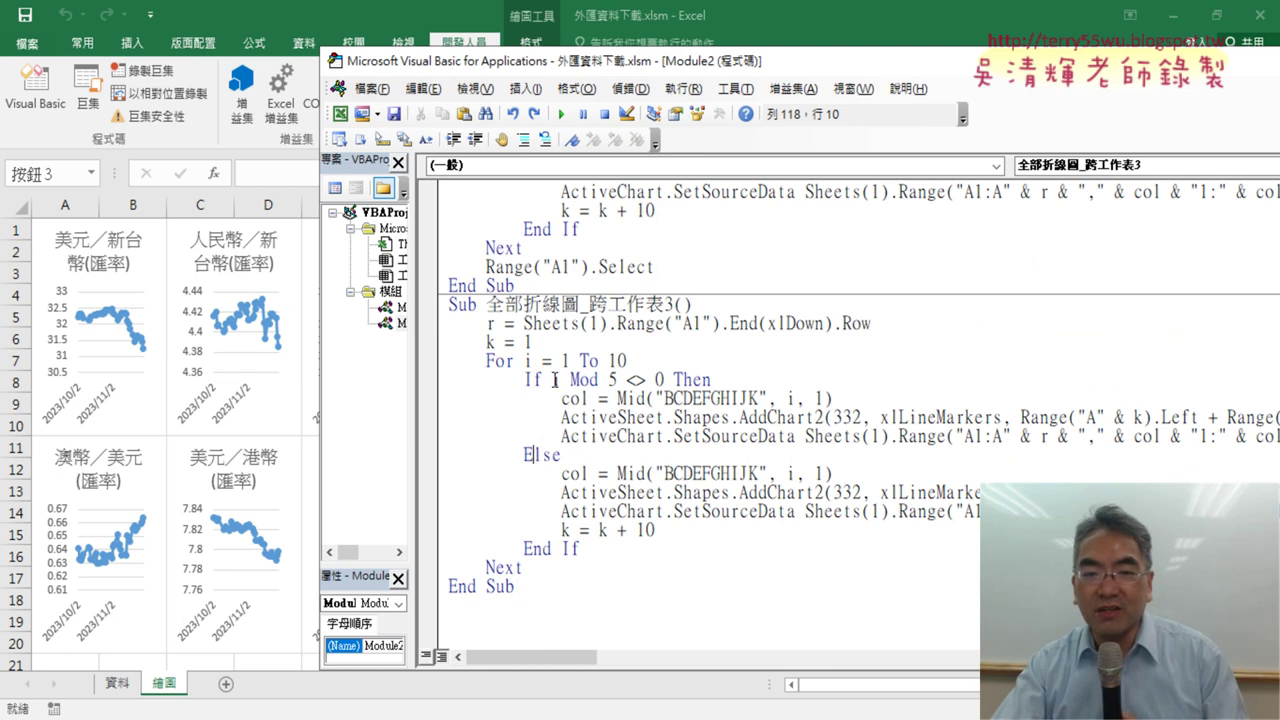
left_click_drag(558, 380, 655, 380)
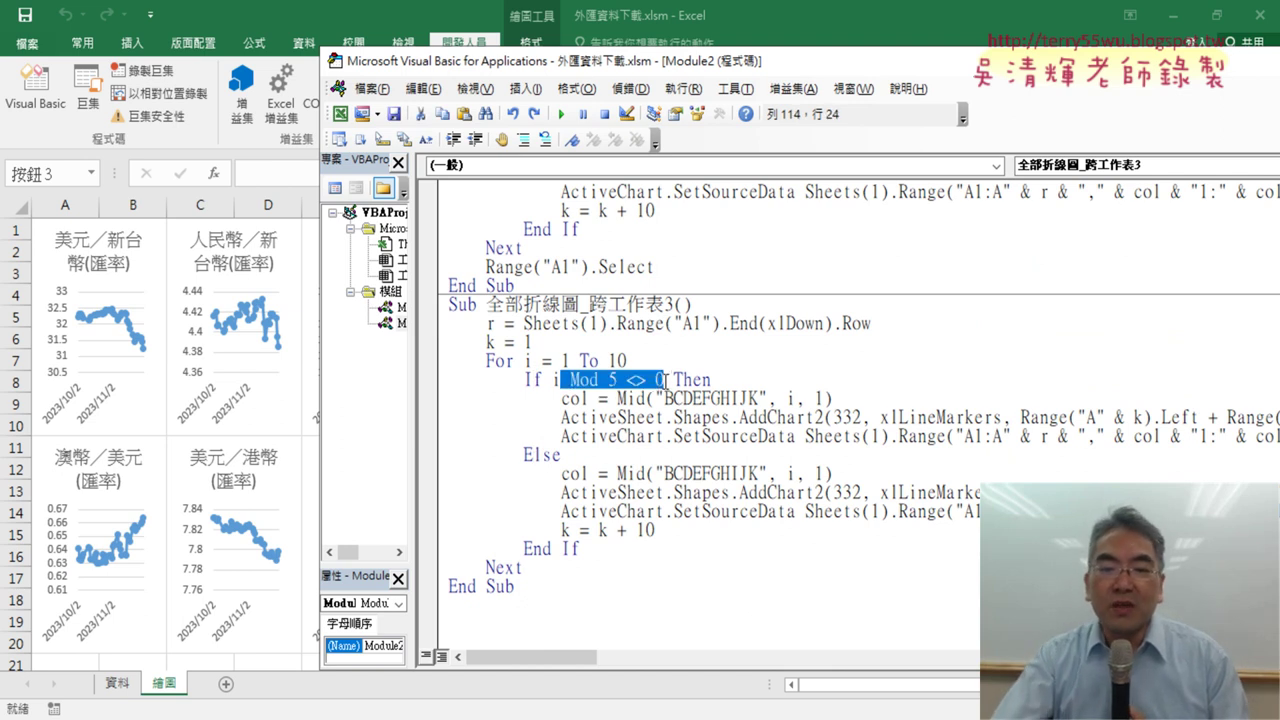
left_click(586, 381)
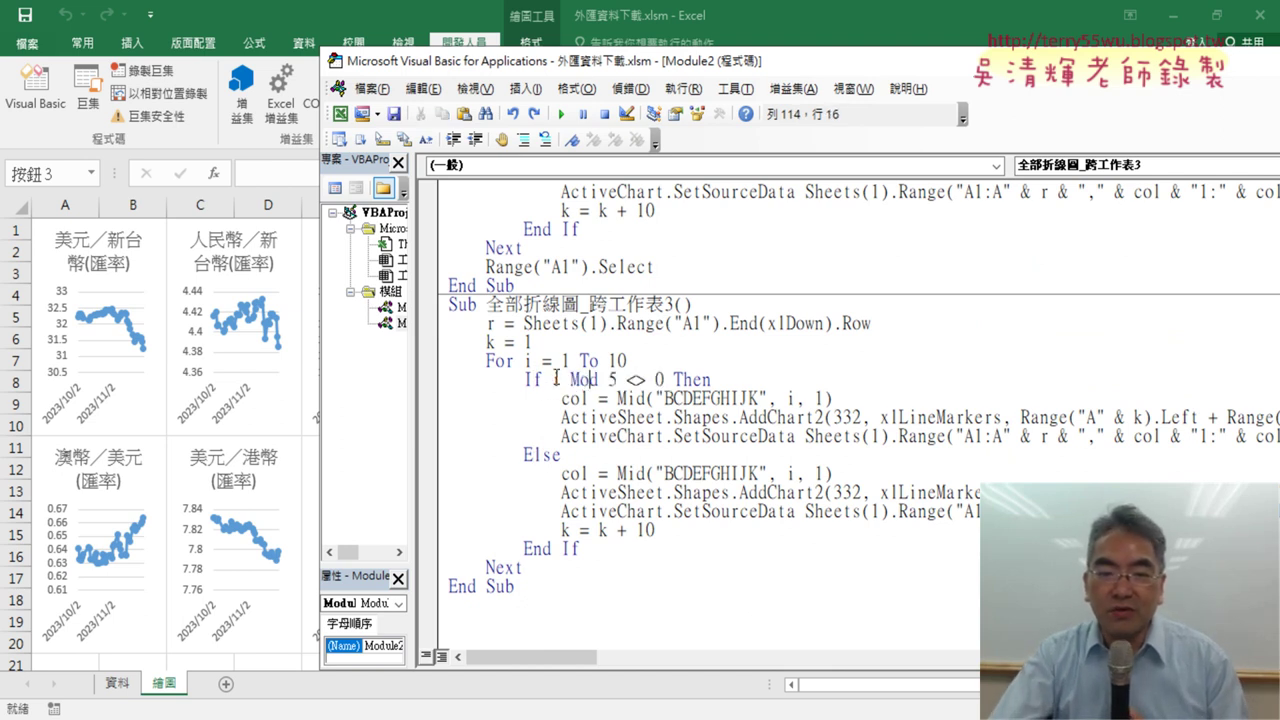
left_click_drag(553, 380, 612, 380)
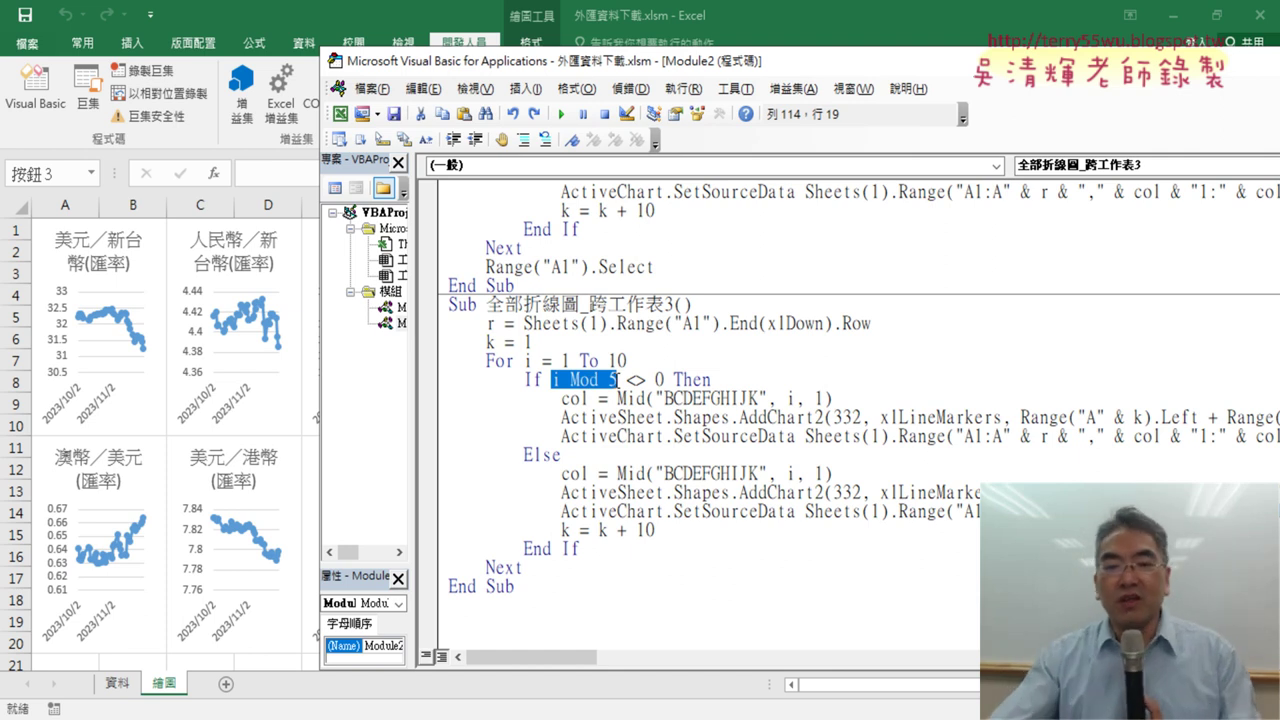
left_click_drag(627, 380, 664, 381)
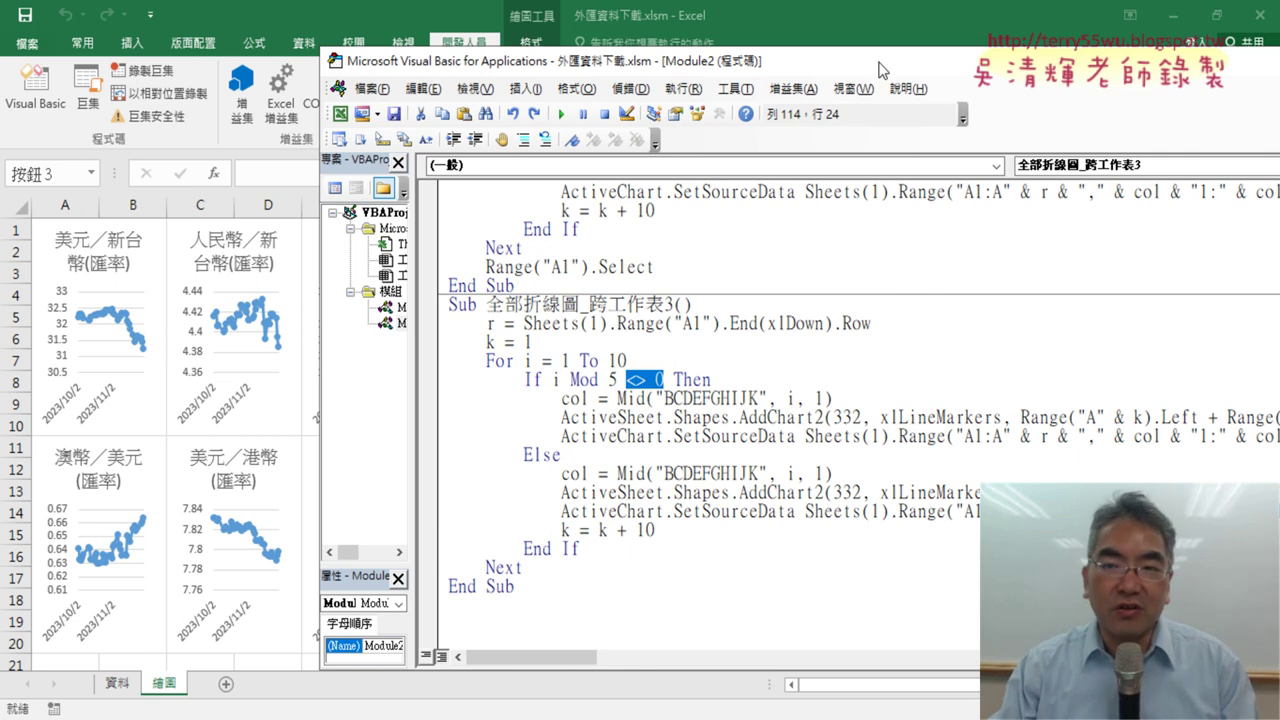
left_click_drag(875, 62, 581, 62)
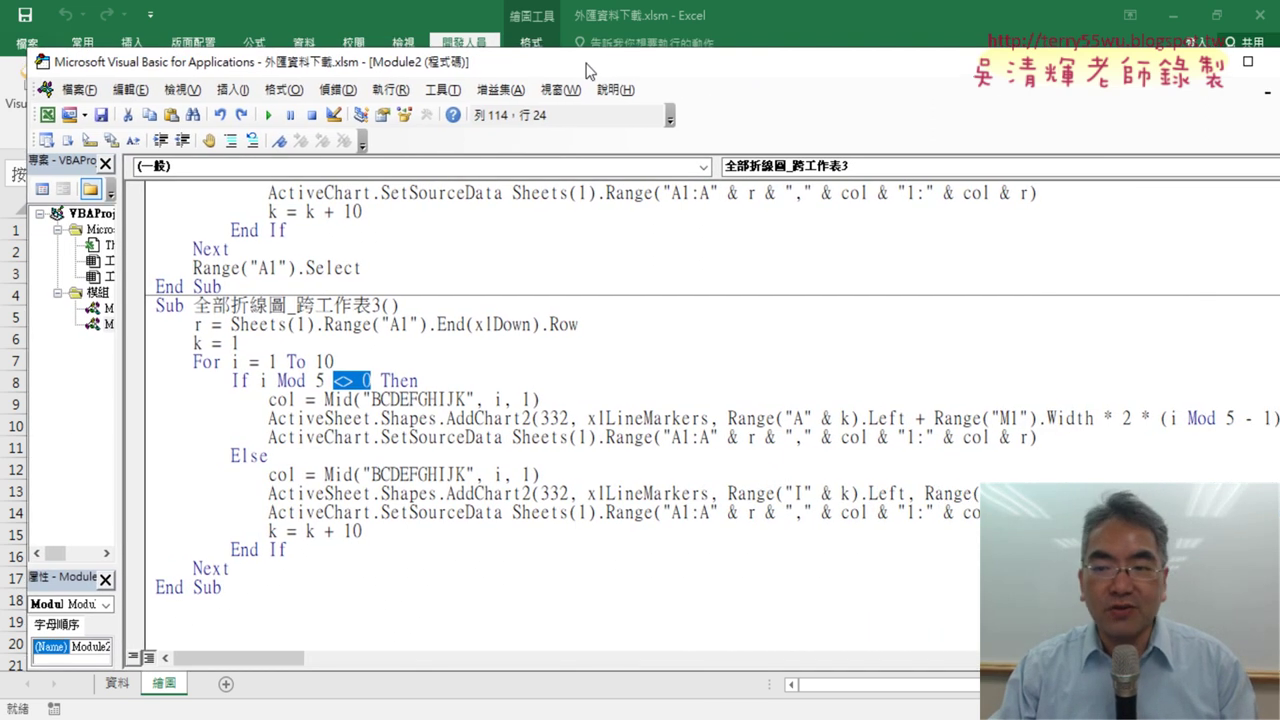
left_click_drag(244, 656, 251, 656)
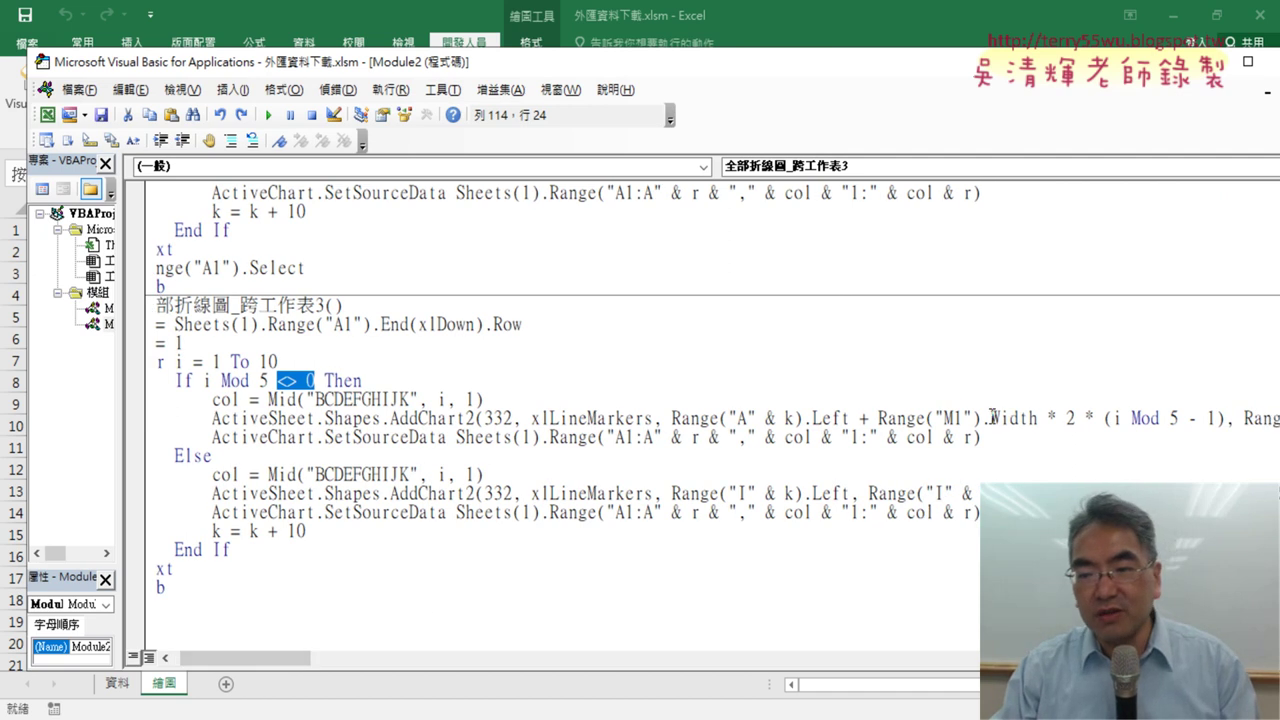
left_click_drag(990, 418, 1077, 418)
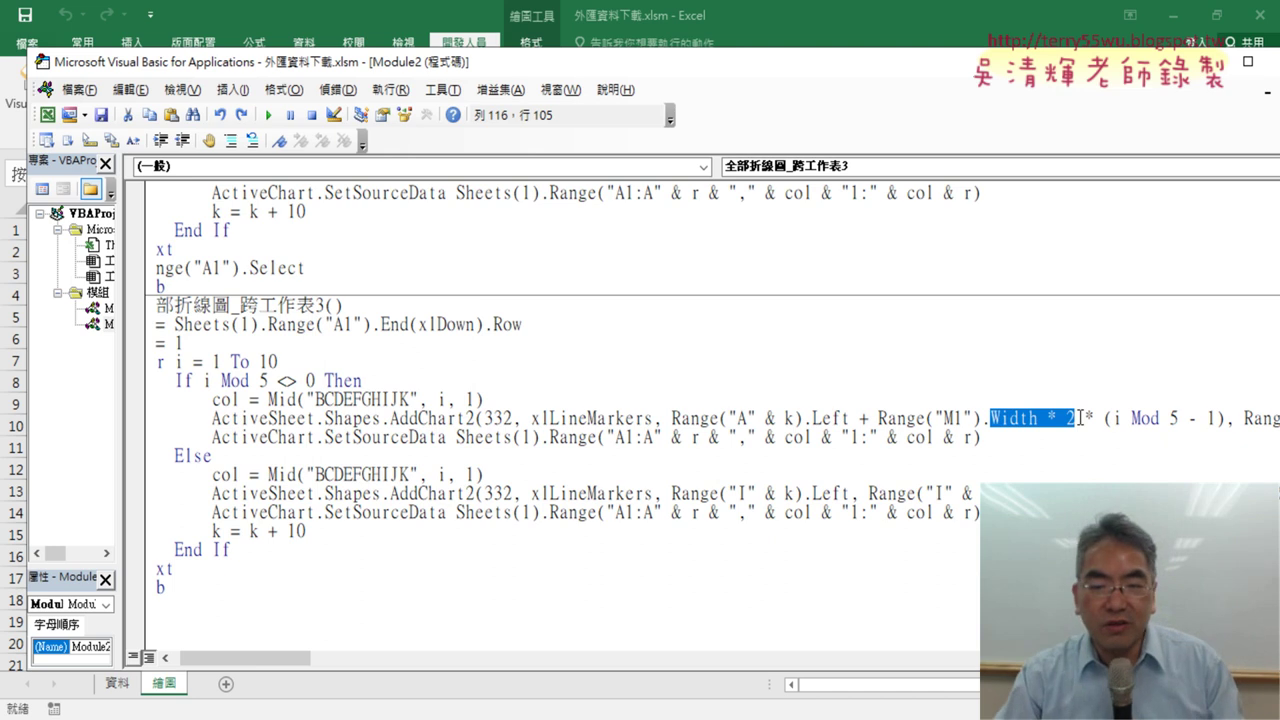
left_click_drag(672, 418, 805, 418)
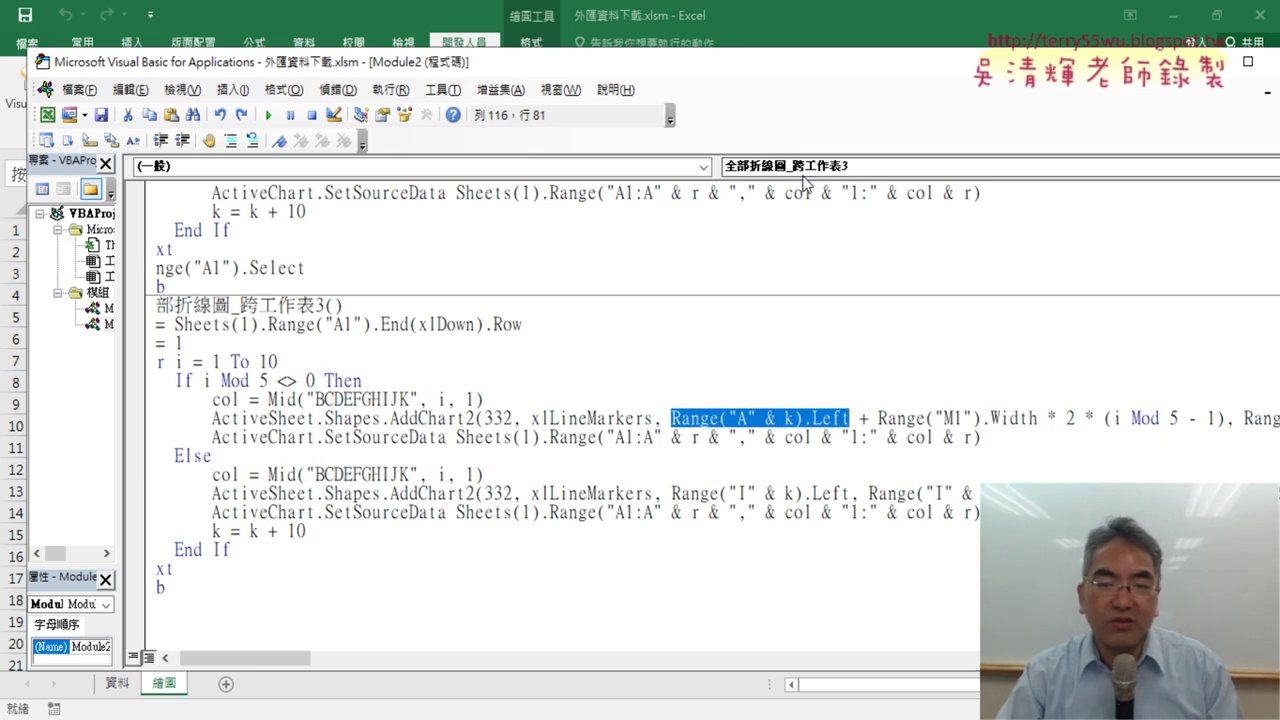
left_click_drag(448, 57, 766, 73)
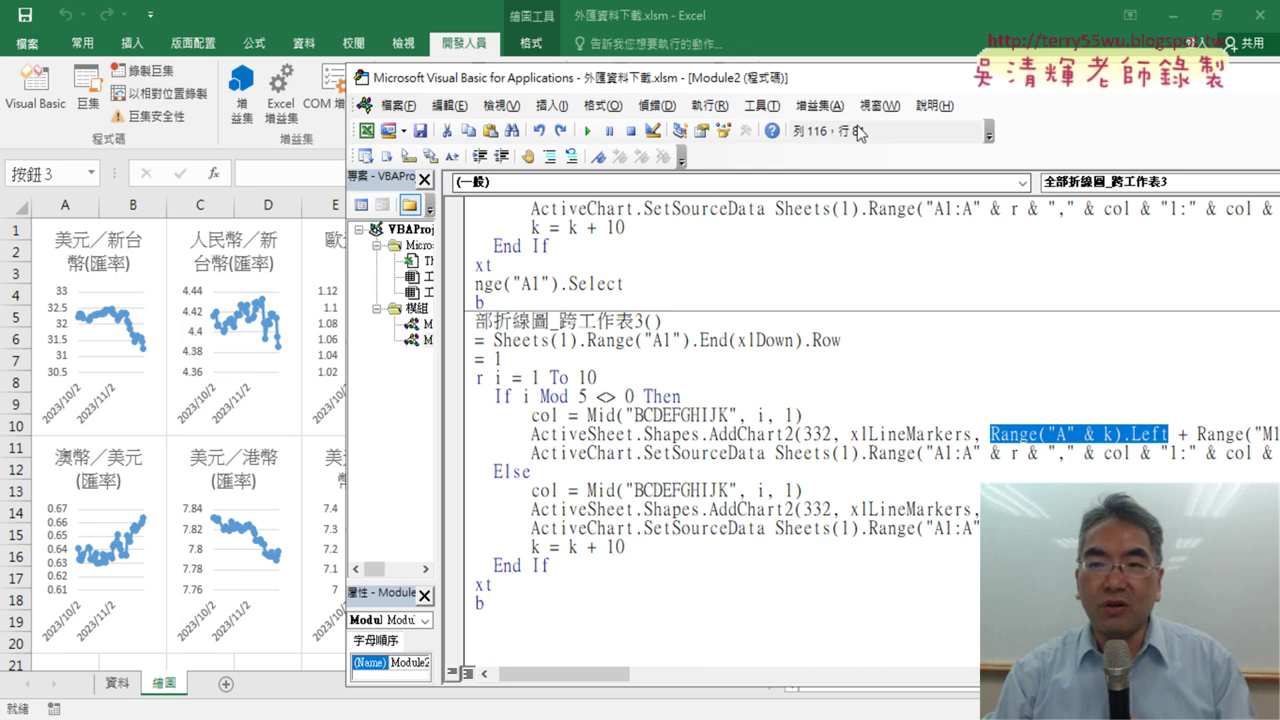
left_click_drag(877, 88, 471, 68)
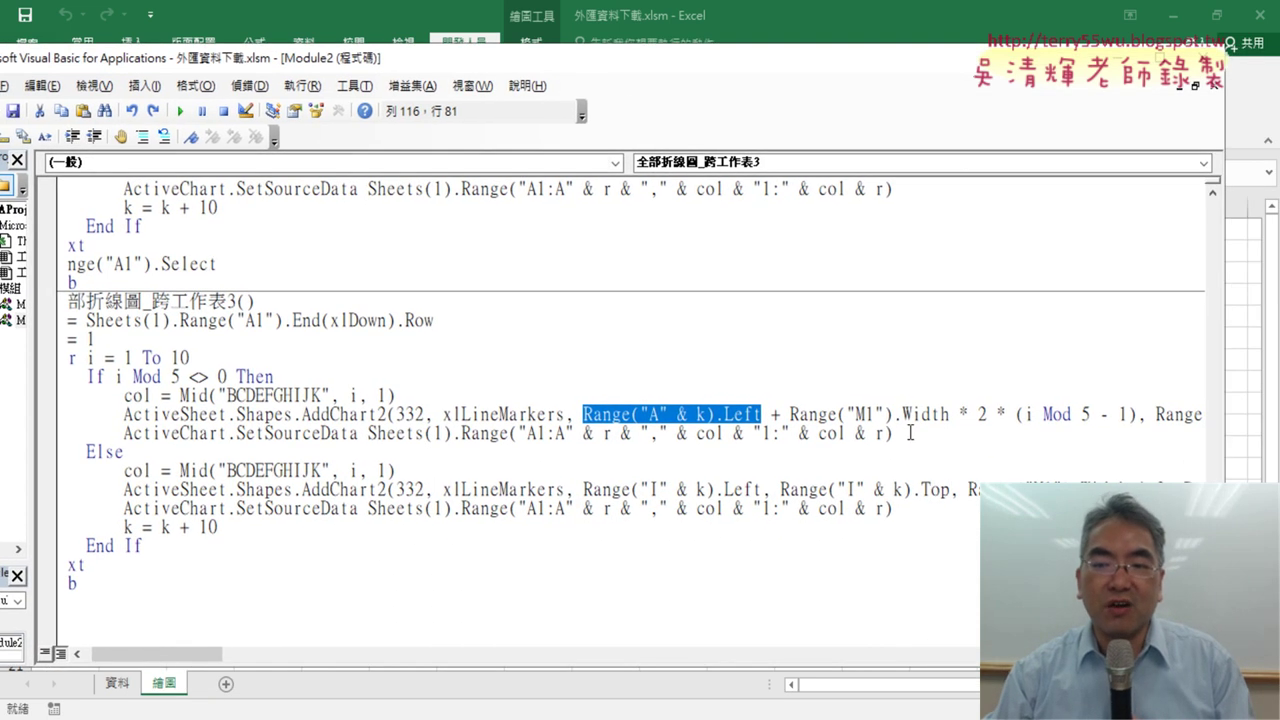
left_click(1026, 414)
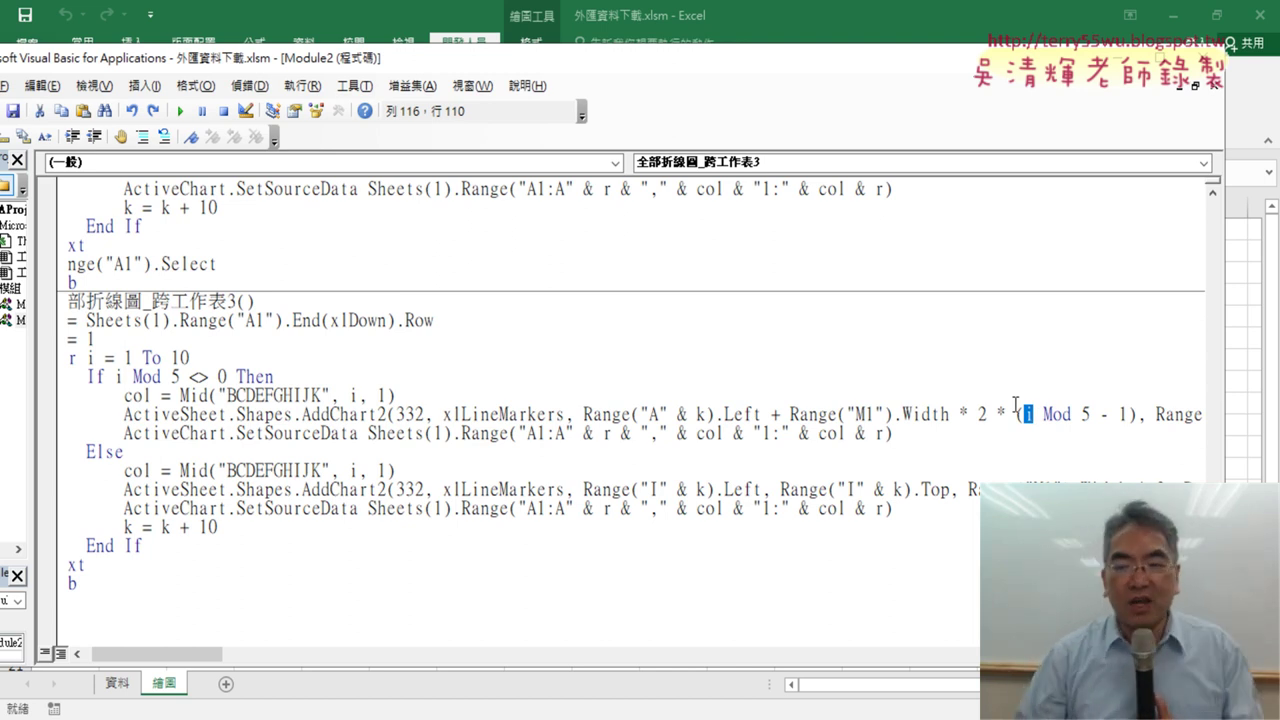
left_click_drag(1090, 414, 1024, 414)
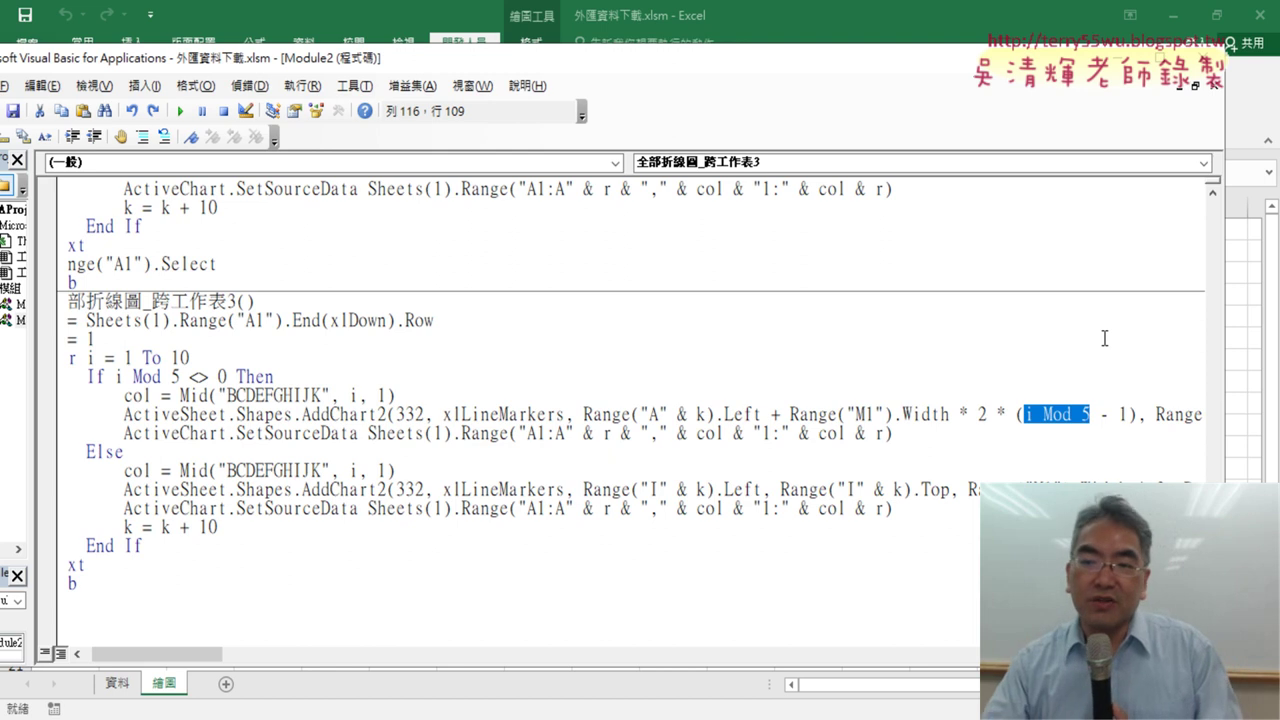
left_click_drag(590, 85, 884, 75)
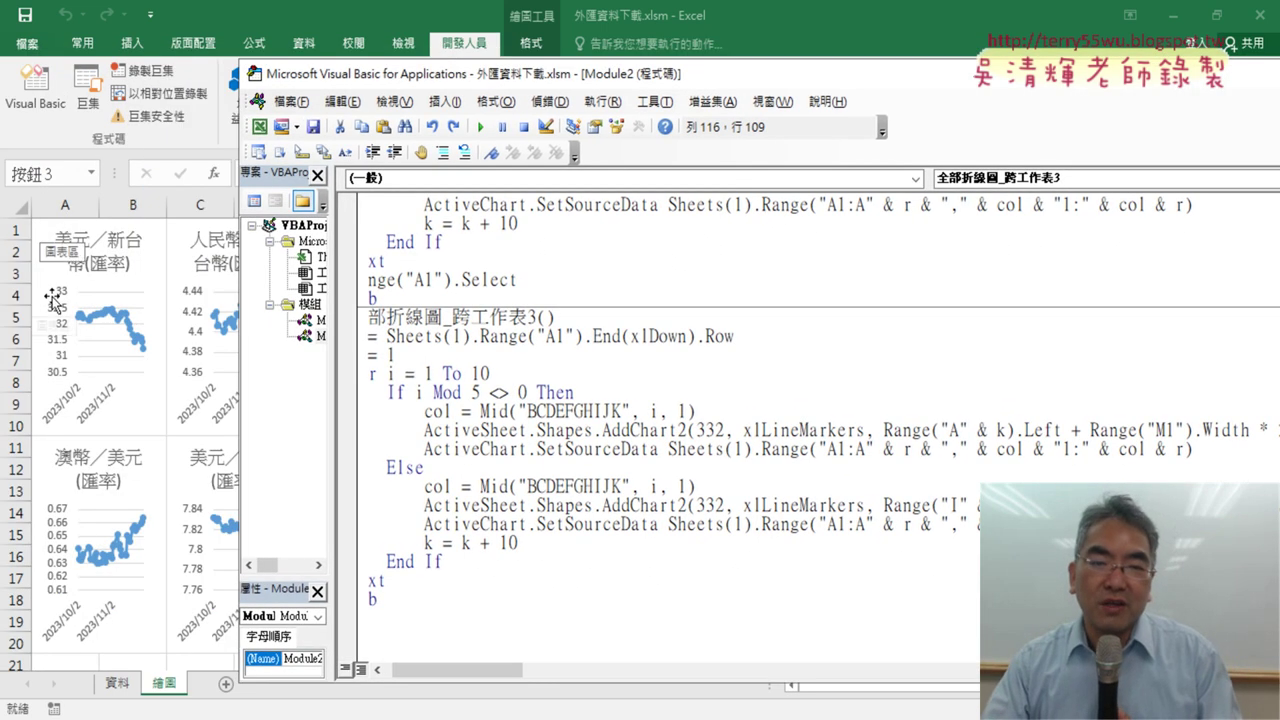
left_click_drag(597, 83, 412, 73)
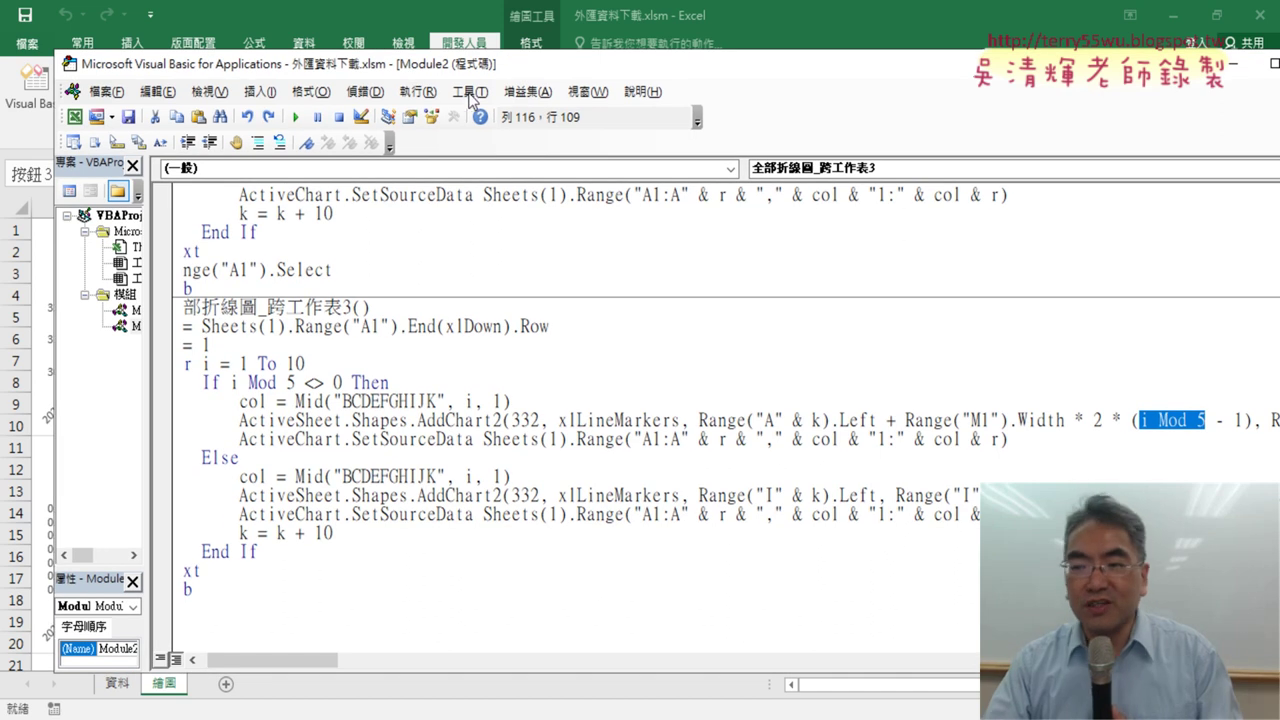
double_click(1236, 420)
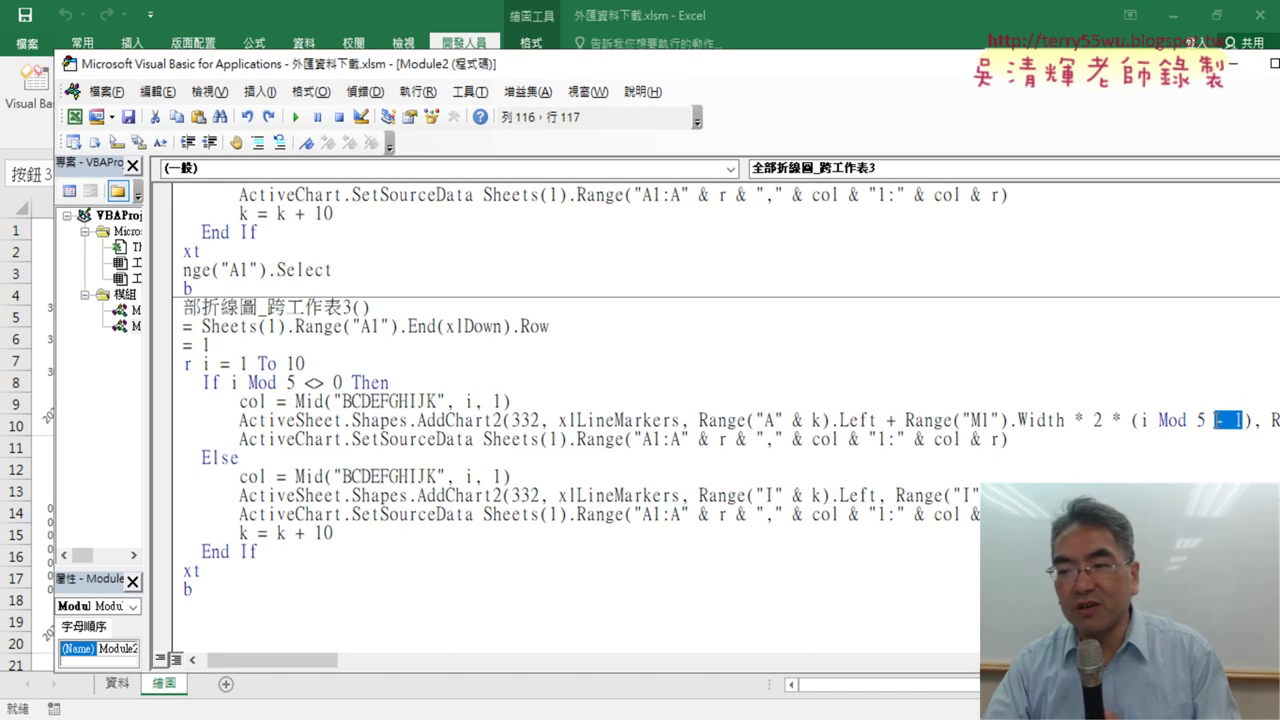
left_click_drag(1140, 420, 1204, 422)
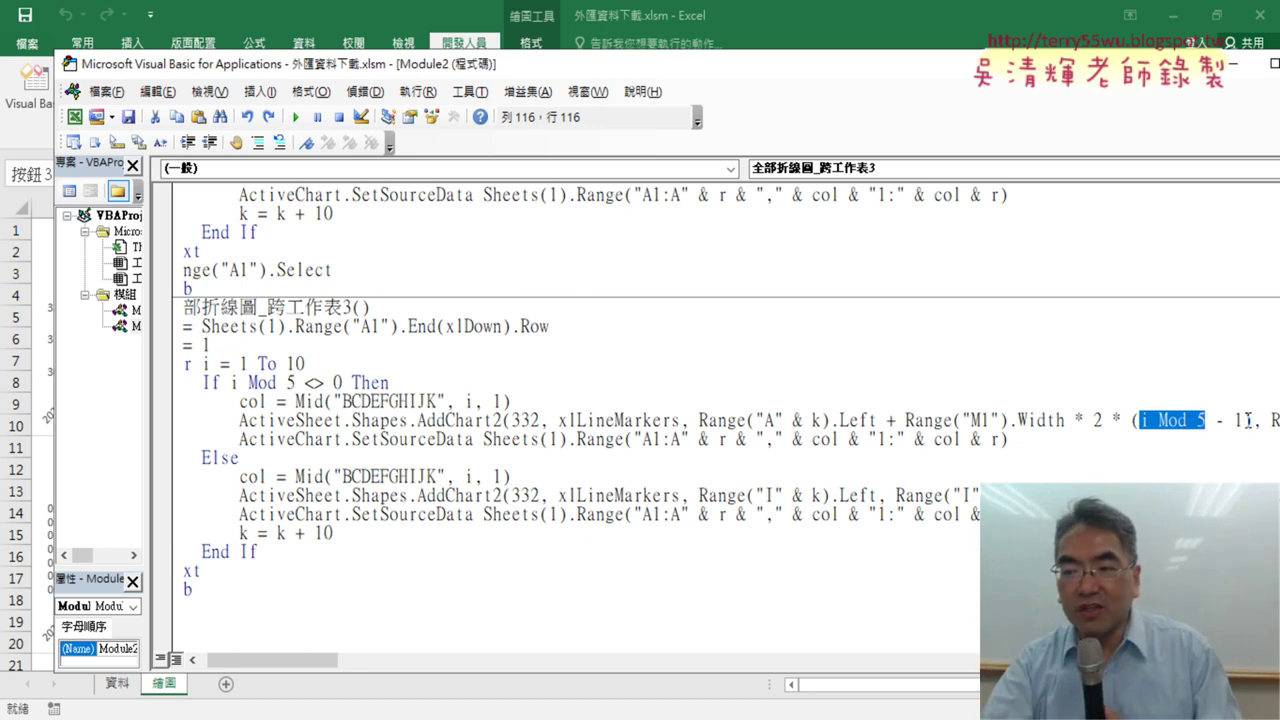
double_click(1240, 420)
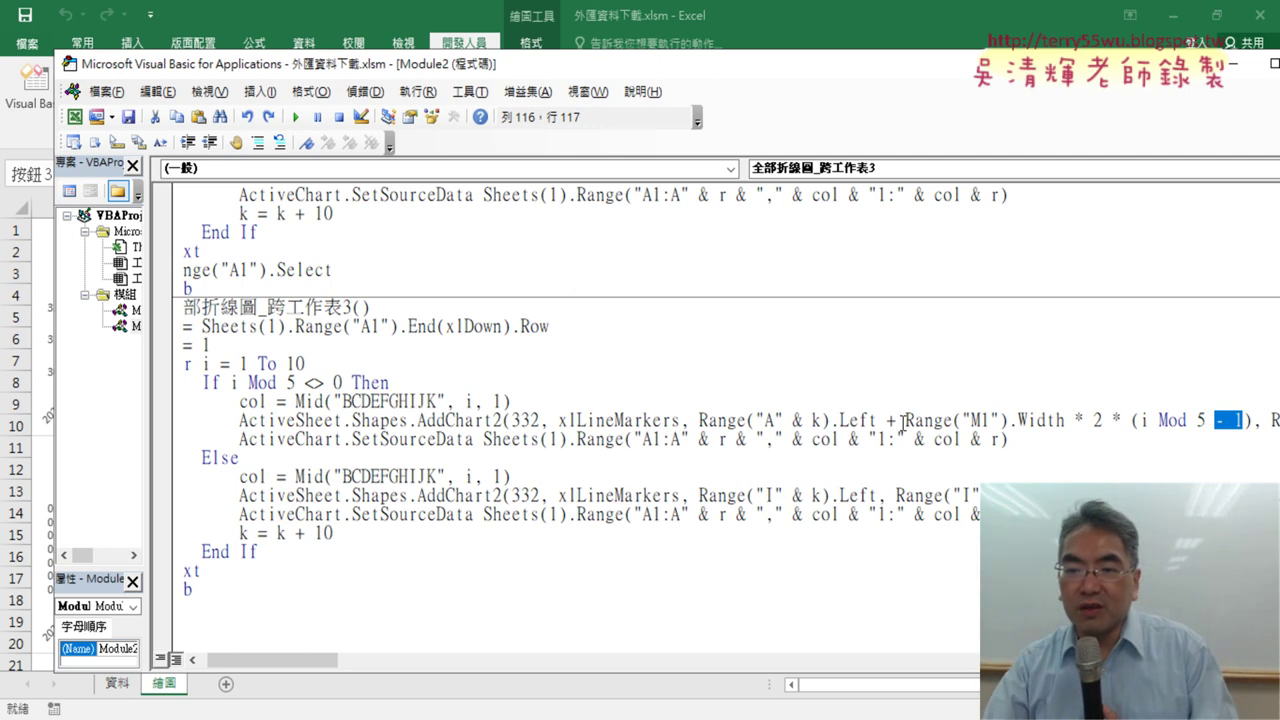
left_click_drag(904, 421, 1106, 418)
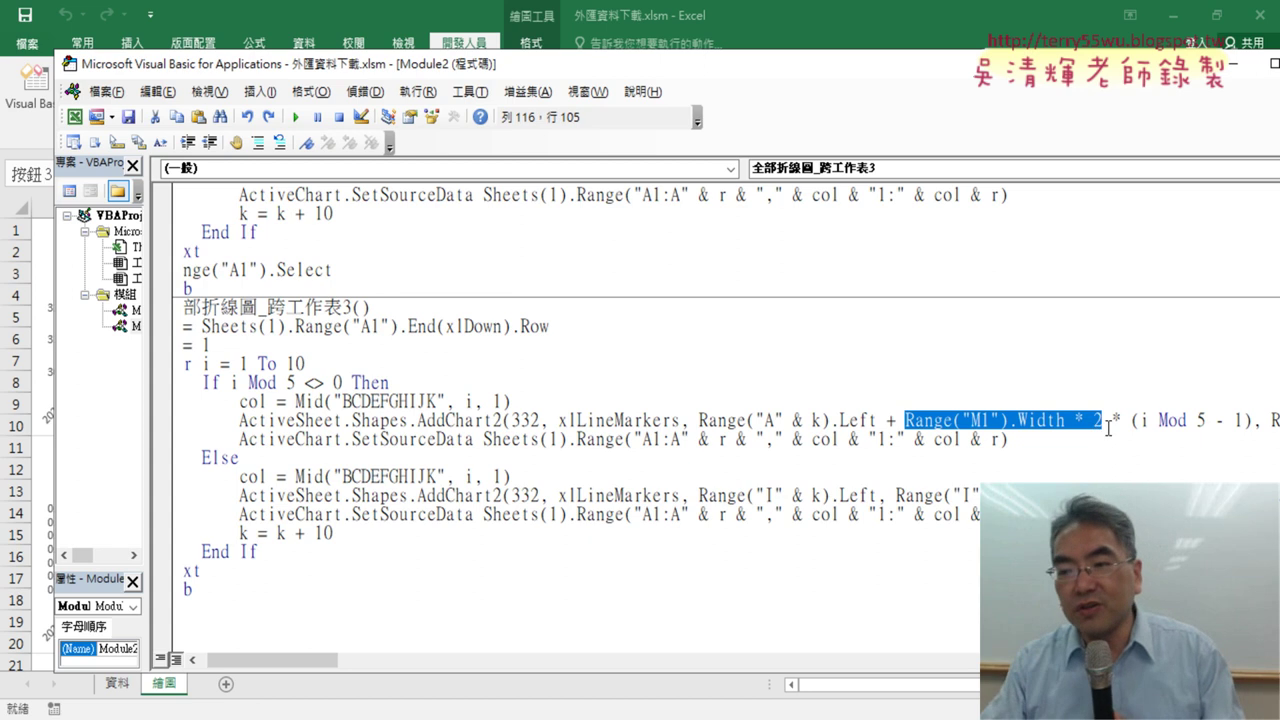
left_click_drag(1138, 421, 1206, 421)
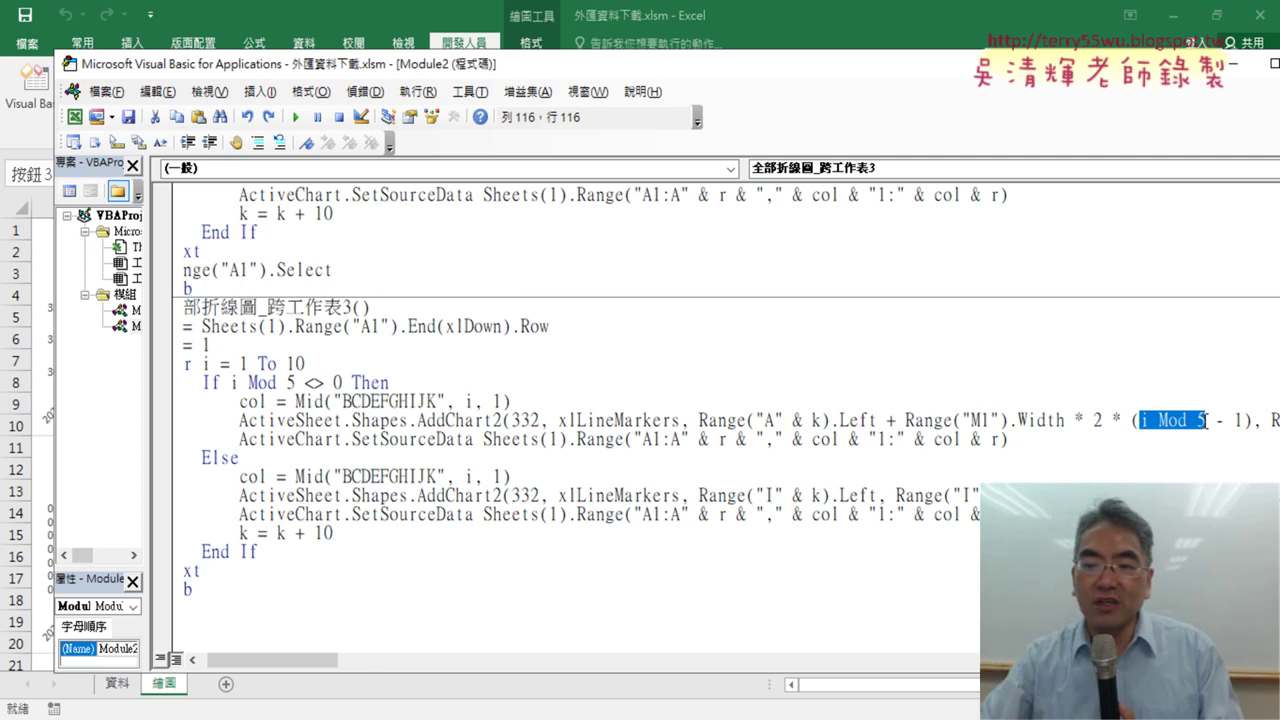
left_click_drag(1019, 421, 1248, 424)
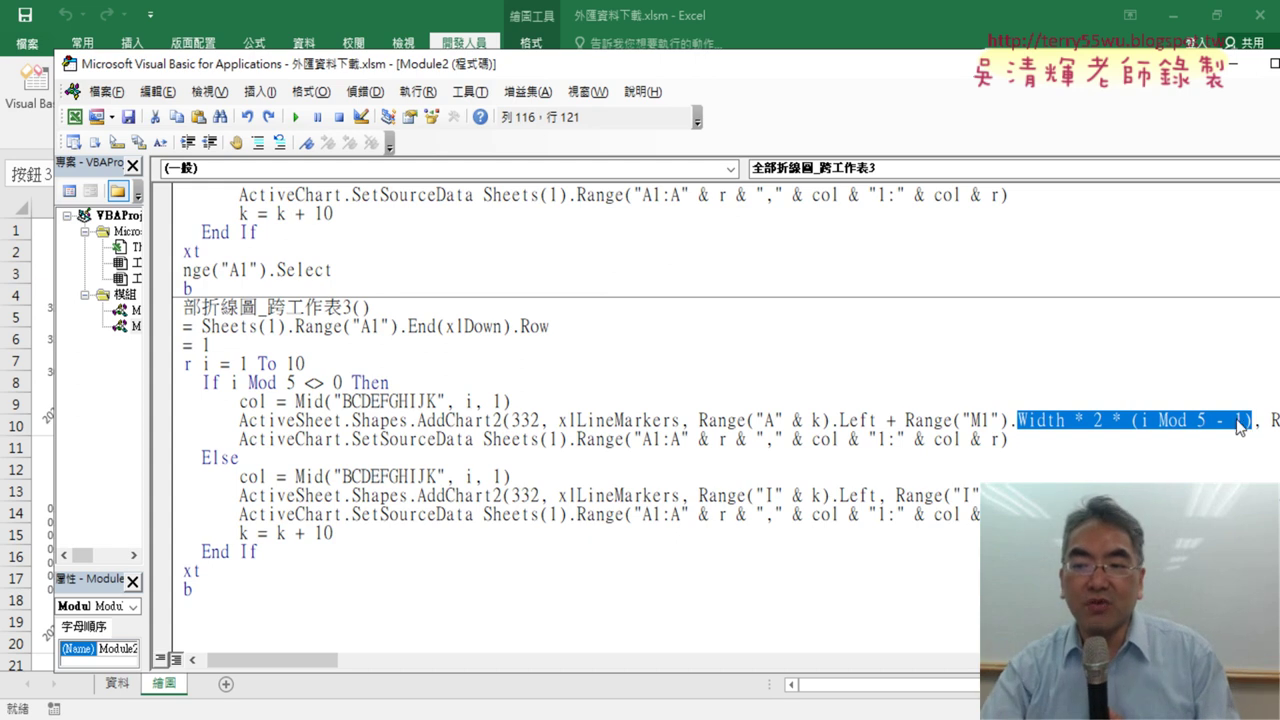
left_click(1120, 421)
left_click_drag(1016, 420, 1258, 420)
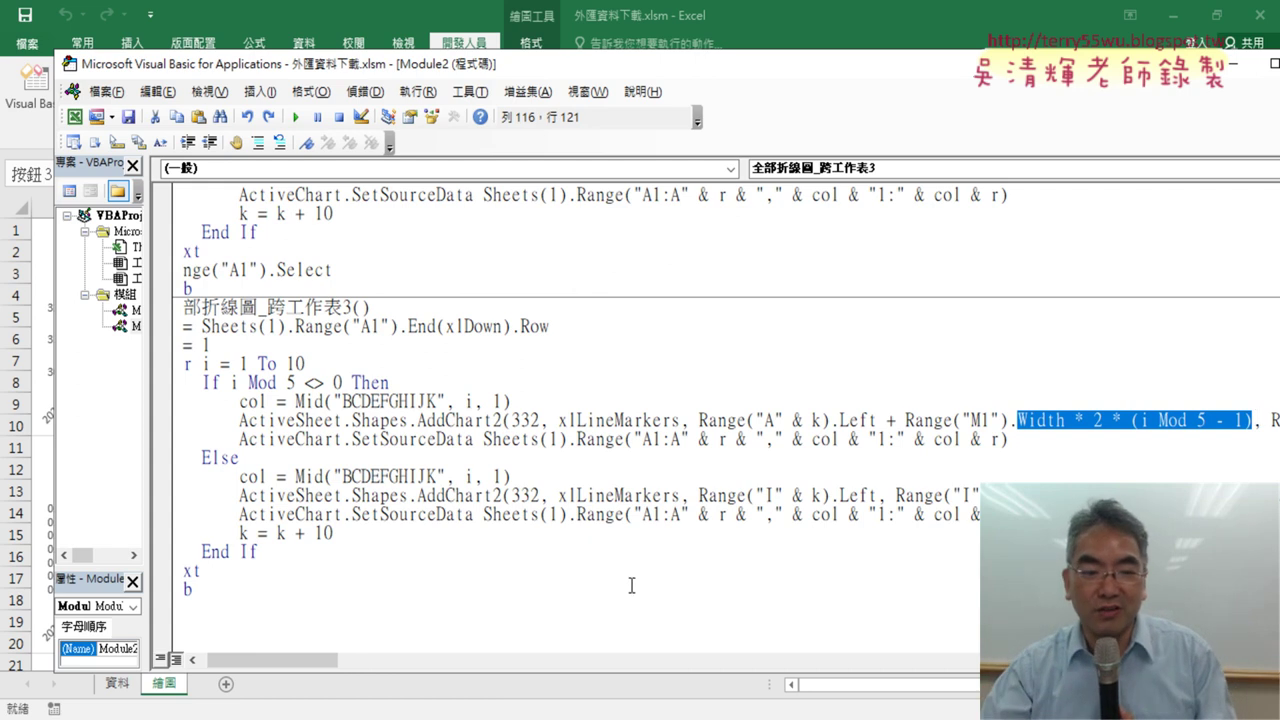
left_click_drag(304, 666, 296, 666)
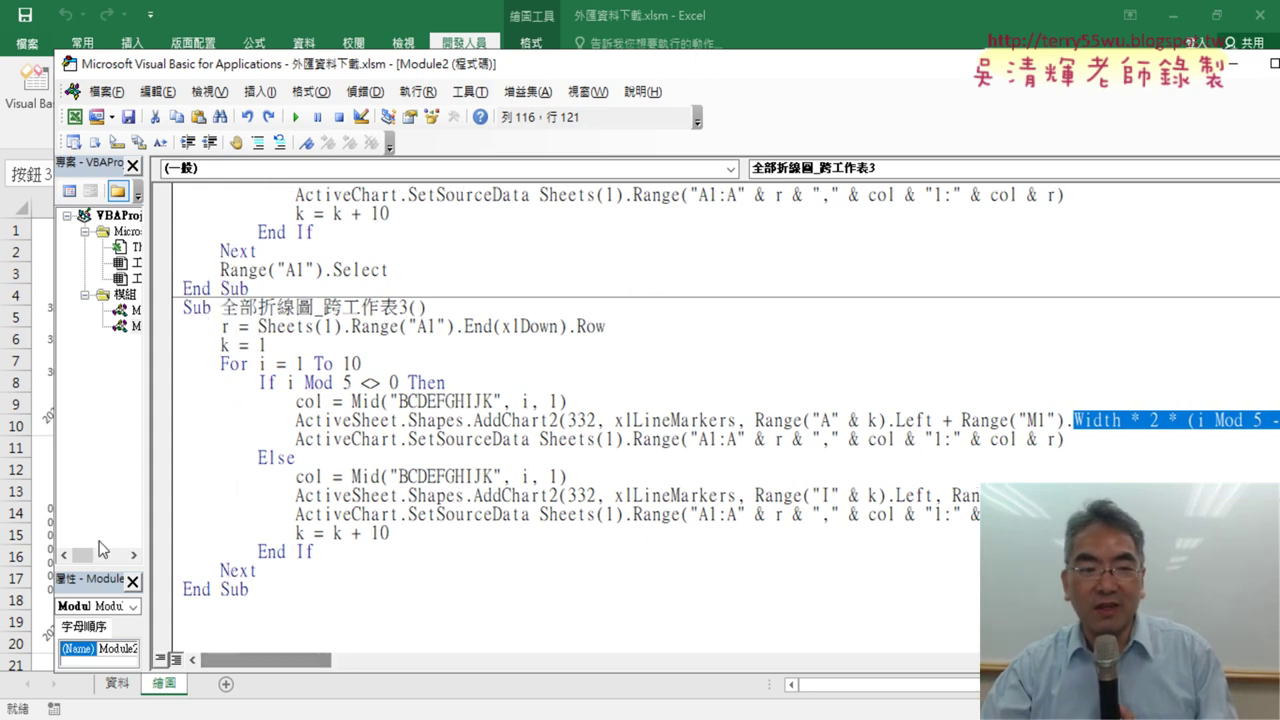
Back on the 繪圖 sheet, clear the charts with 刪圖 and redraw them via 全部折線圖_跨工作表2, twice
left_click(38, 485)
left_click(985, 488)
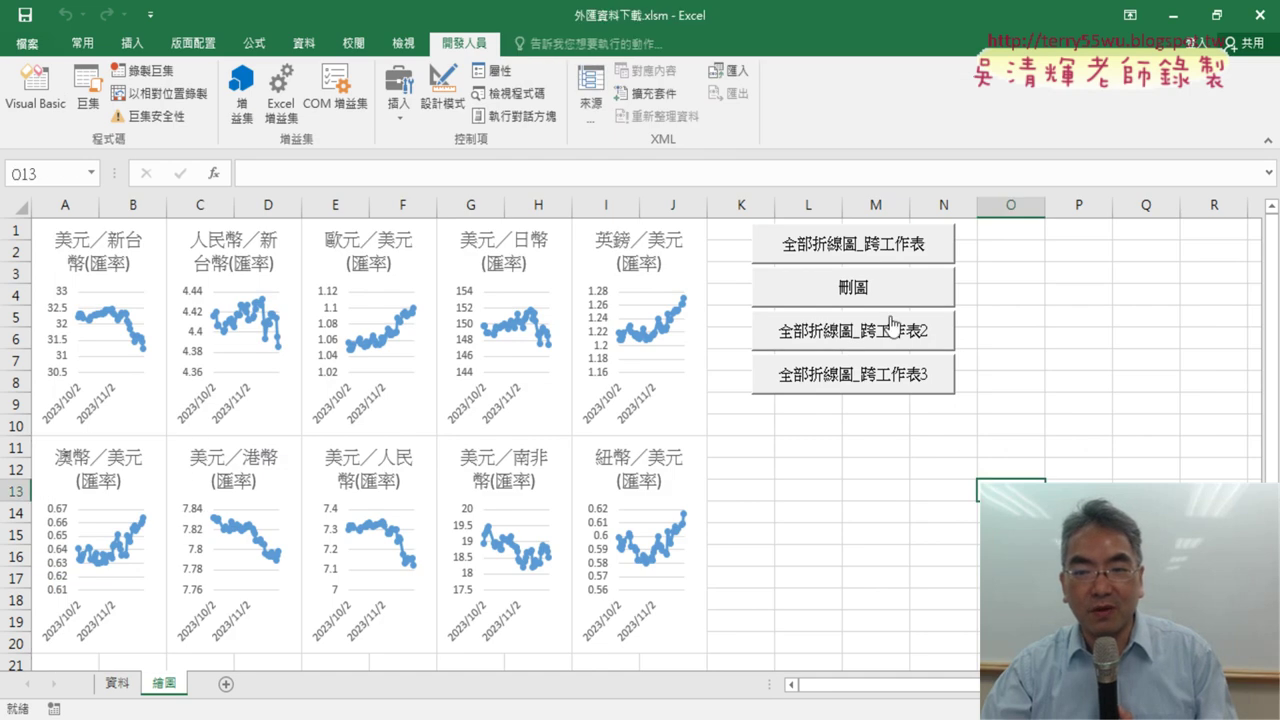
left_click(884, 291)
left_click(878, 334)
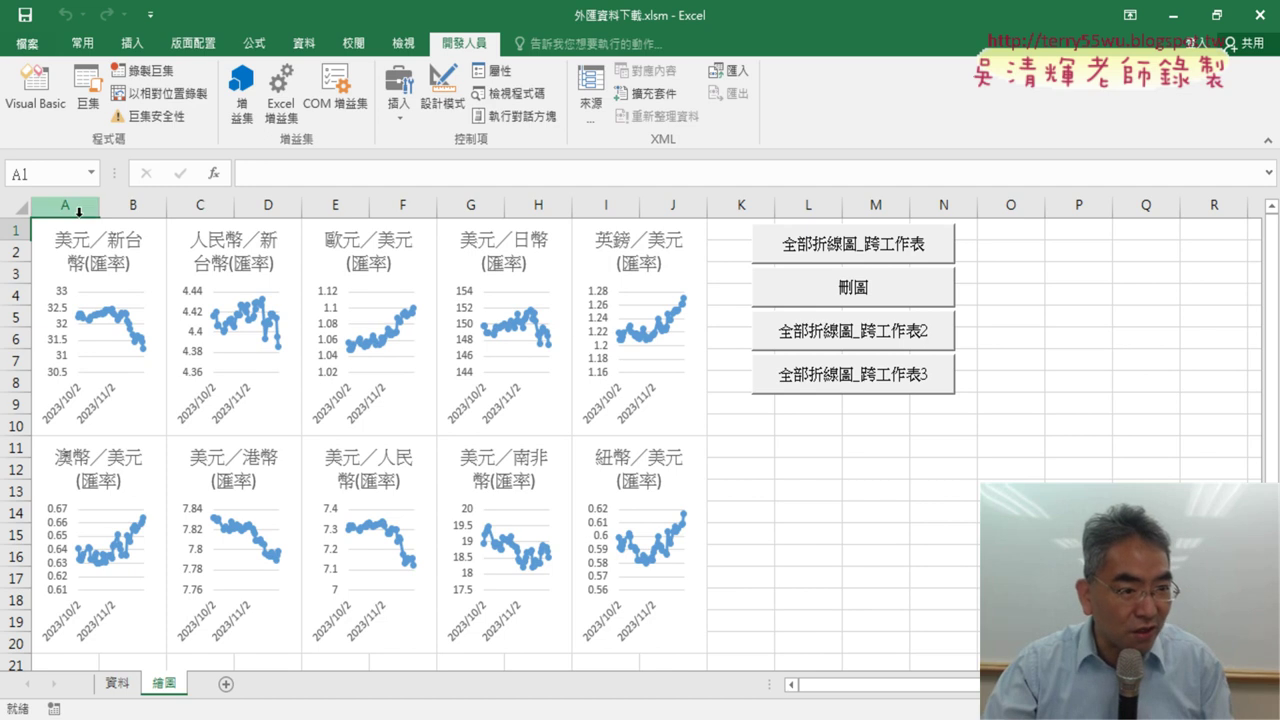
left_click(872, 295)
left_click(867, 325)
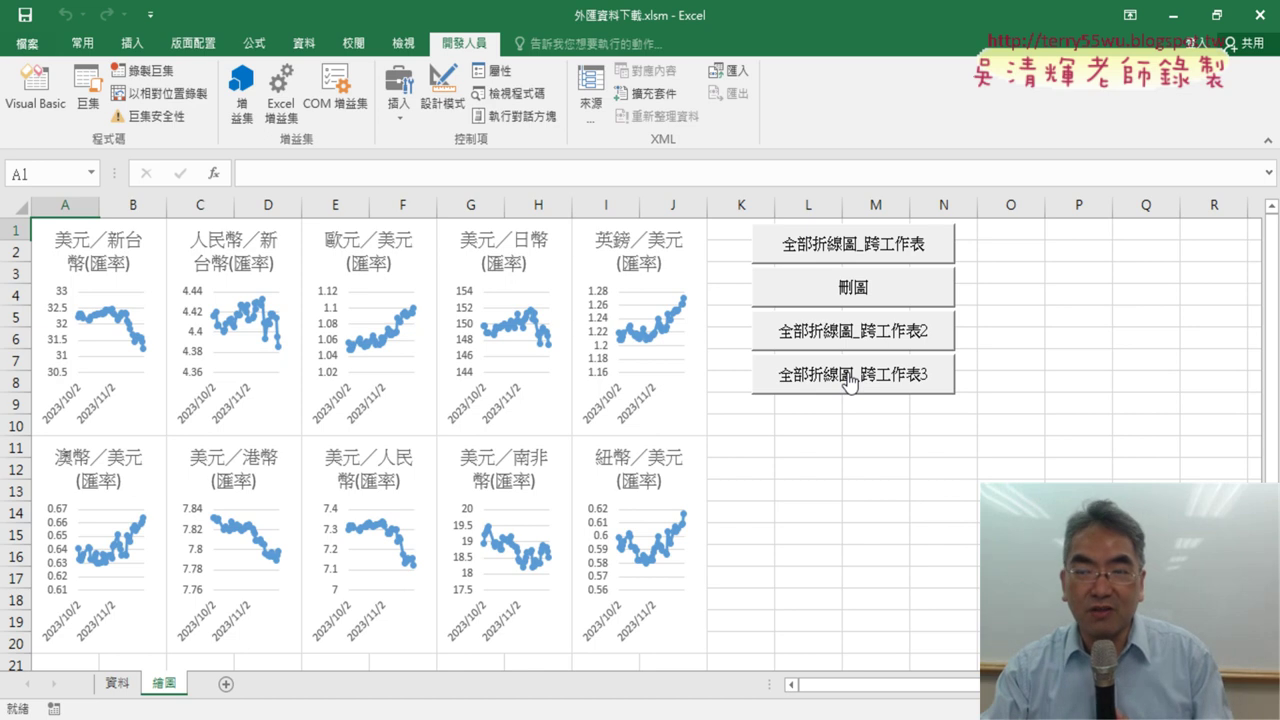
Open the 全部折線圖_跨工作表3 button's assigned macro in the VBA editor via 指定巨集 and 編輯
right_click(849, 384)
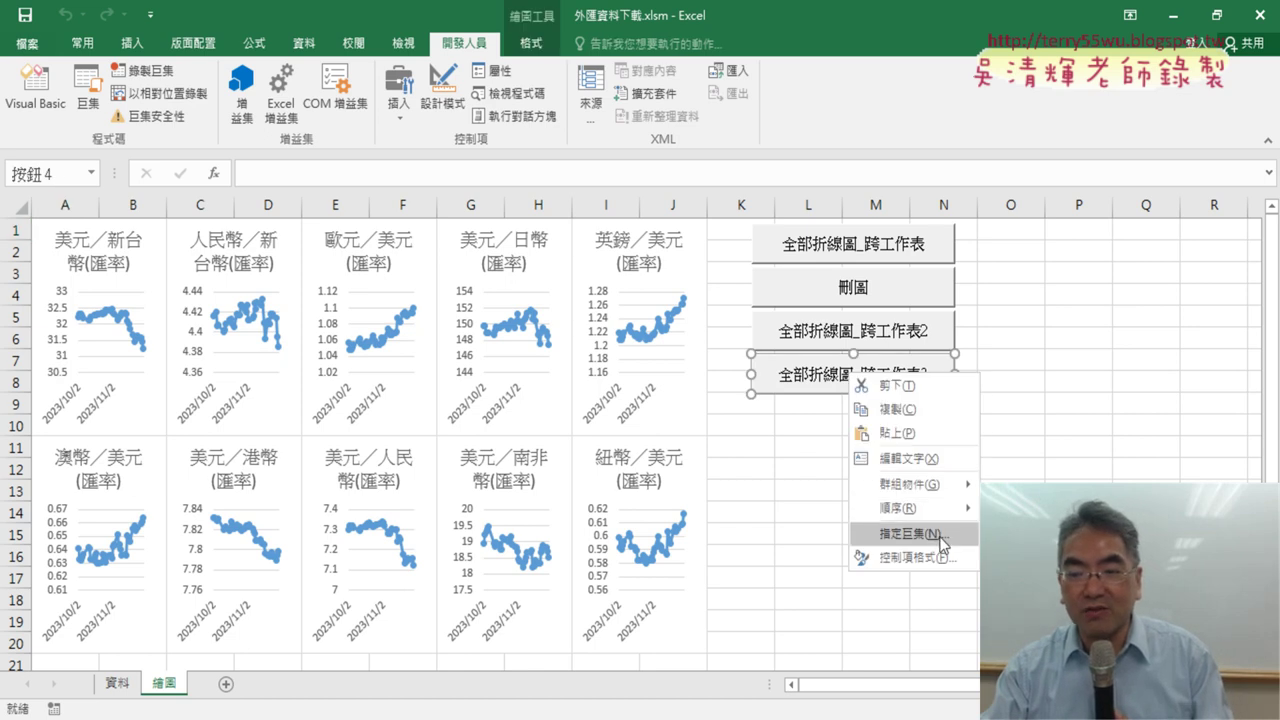
left_click(929, 531)
left_click(1104, 374)
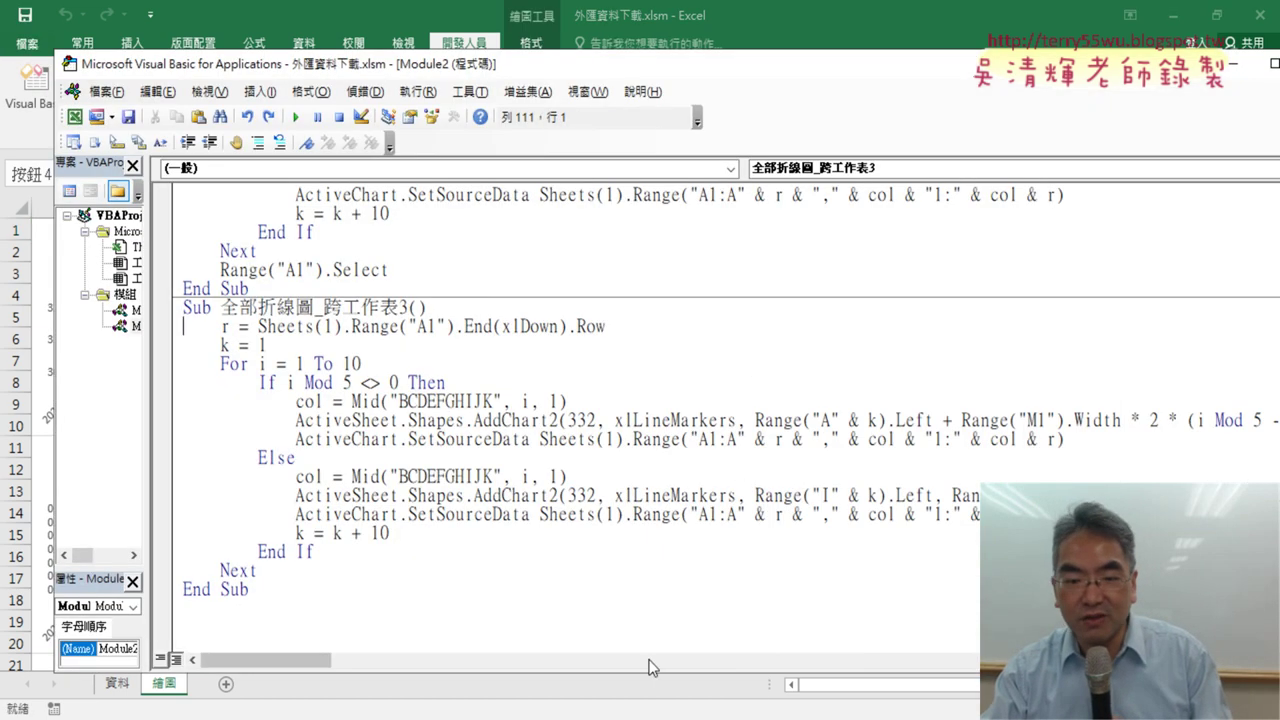
Inspect the chart offset formula, highlighting the Width * 2 multiplier and the (i Mod 5 - 1) factor
mouse_move(288, 661)
left_mouse_down()
mouse_move(382, 662)
mouse_move(341, 656)
left_mouse_up()
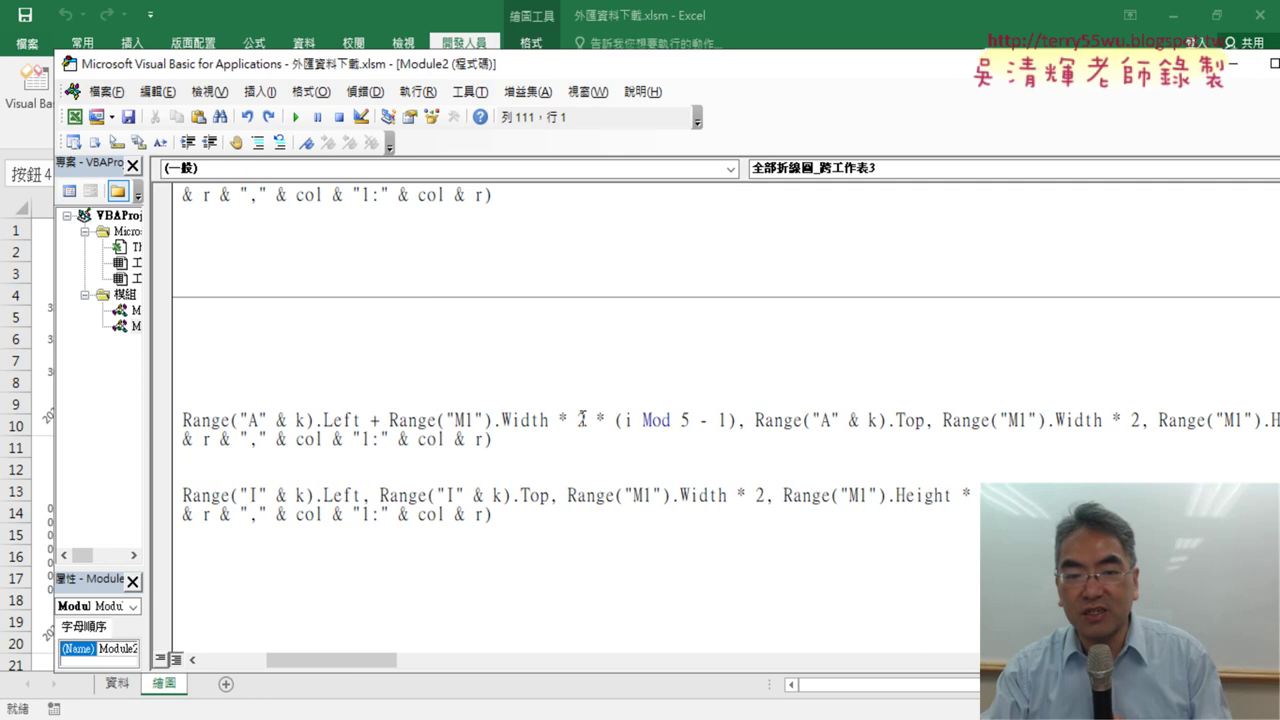
left_click_drag(493, 420, 578, 421)
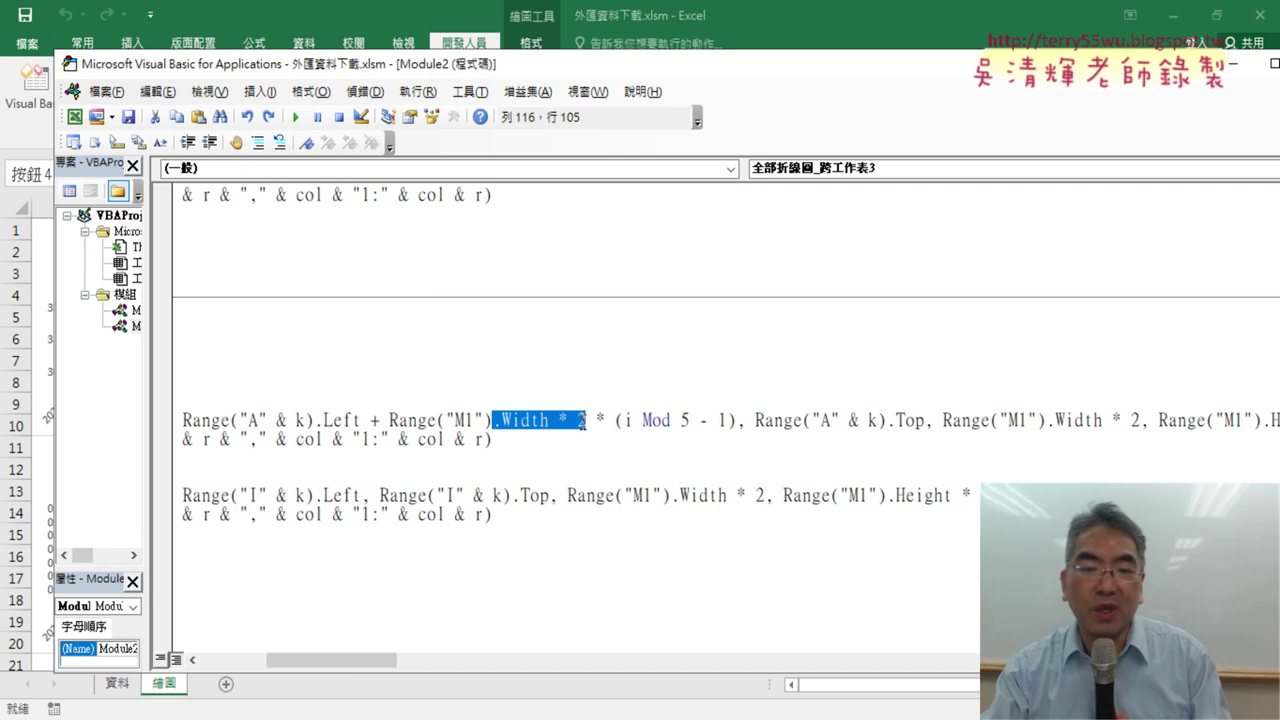
left_click_drag(614, 421, 738, 421)
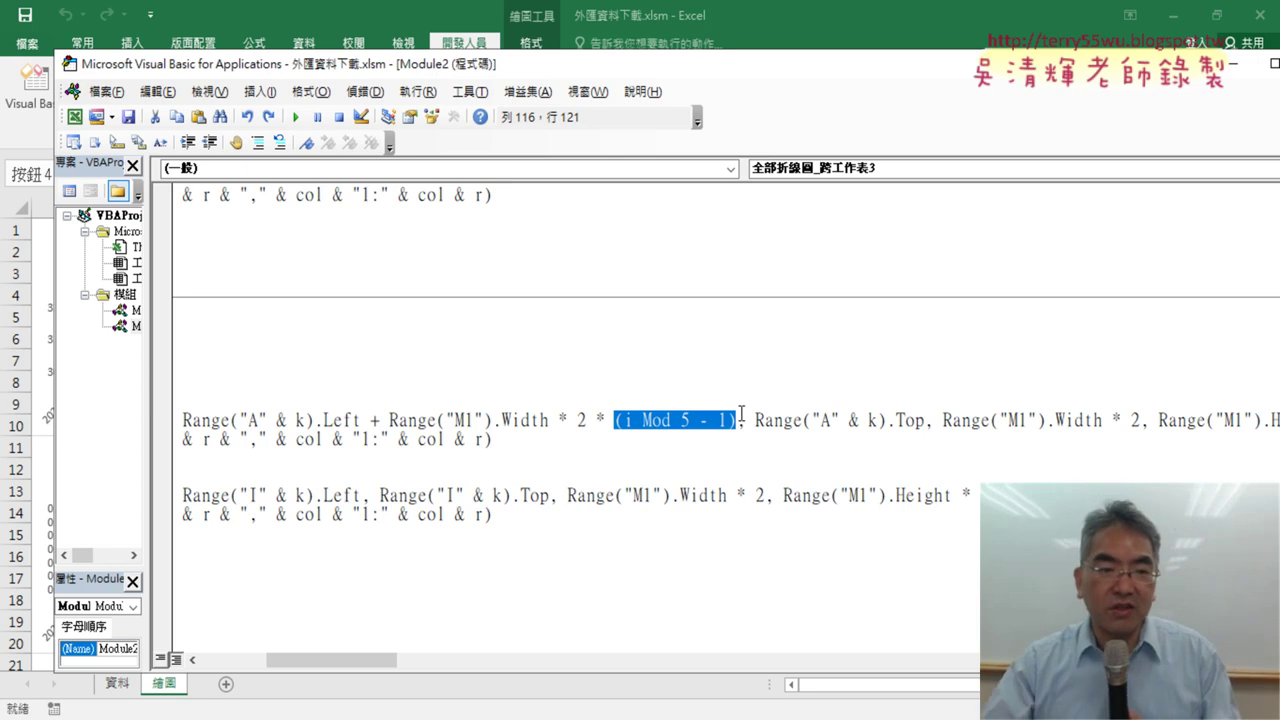
left_click(741, 414)
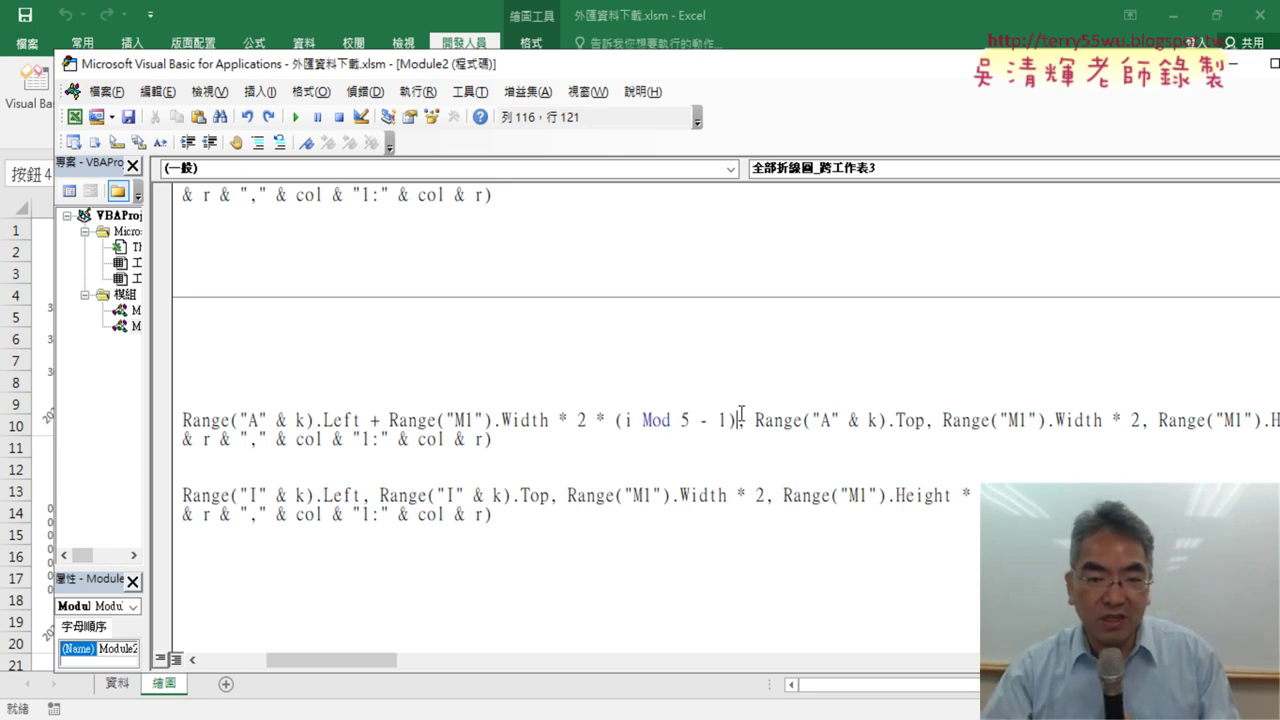
left_click_drag(737, 416, 508, 428)
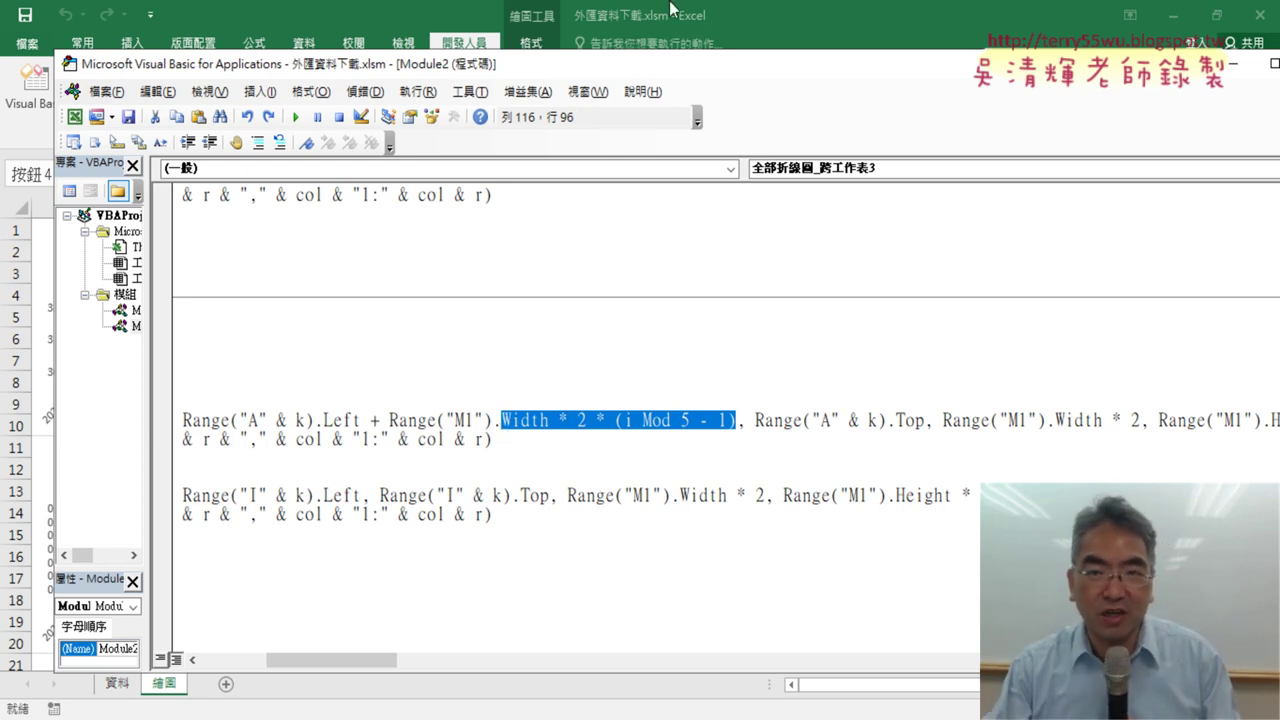
left_click(902, 45)
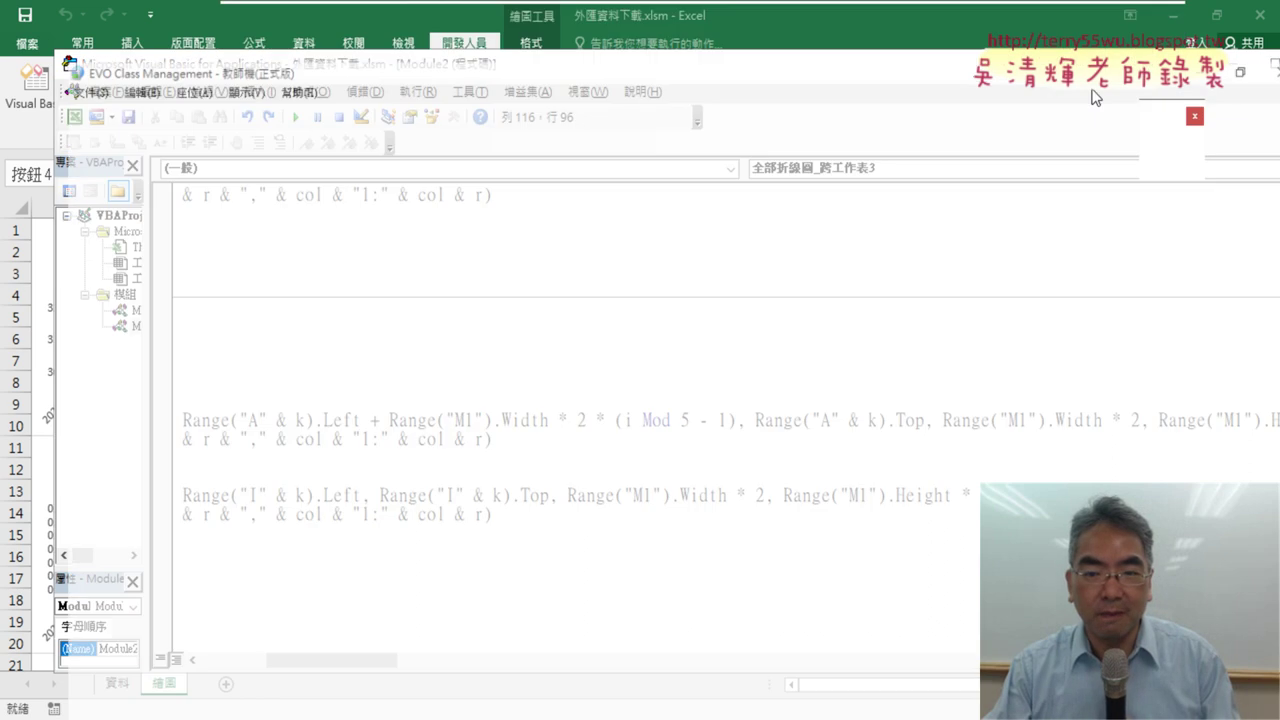